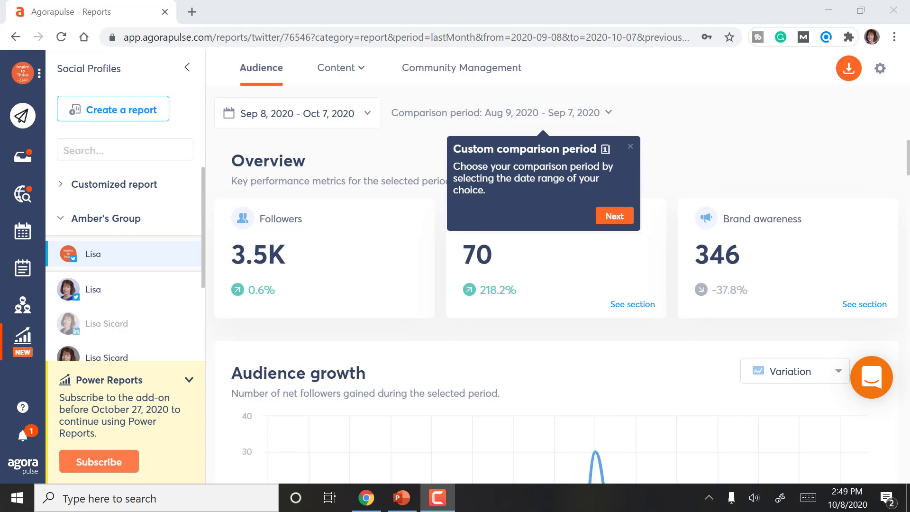
Open the second Twitter profile's audience report and review its audience growth and engagement sections.
left_click(20, 346)
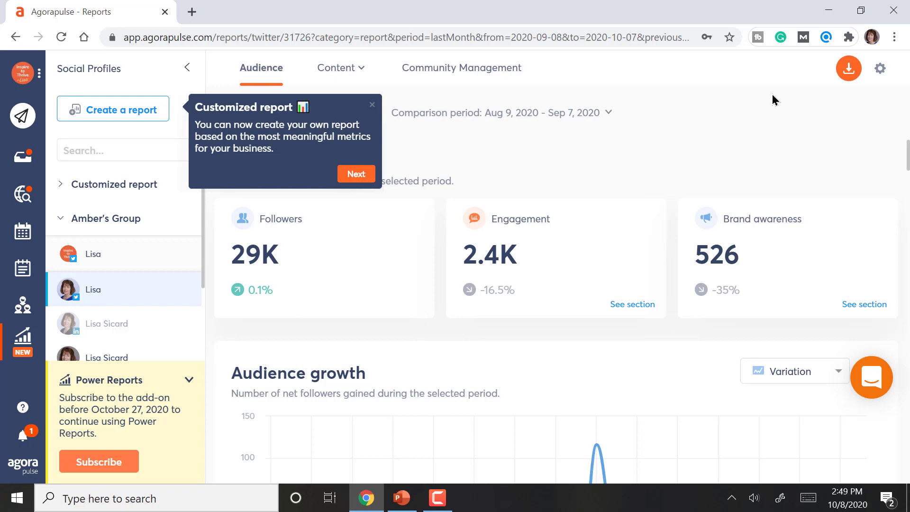
scroll(773, 99, "down", 5)
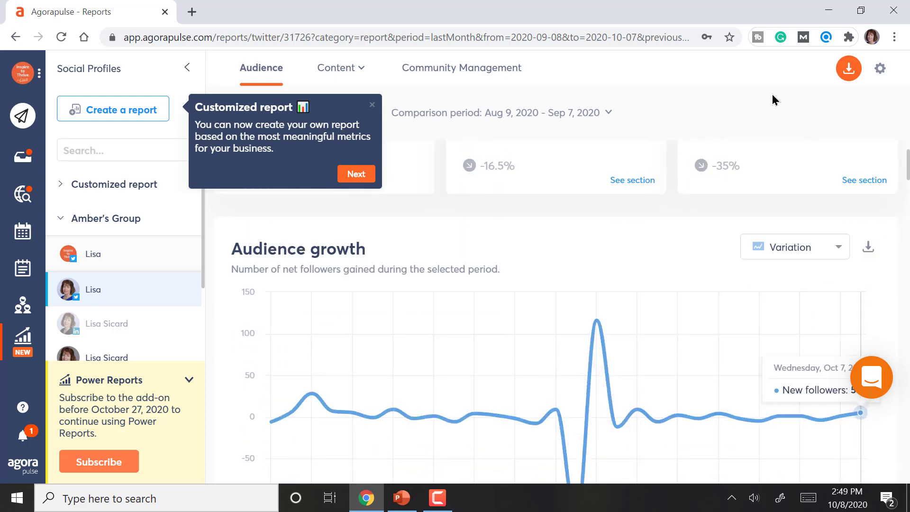
scroll(773, 100, "down", 6)
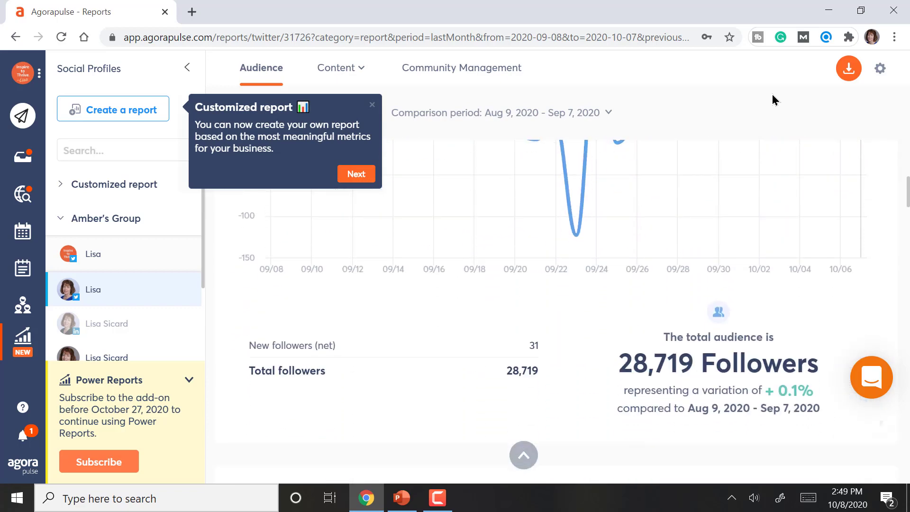
scroll(773, 100, "up", 1)
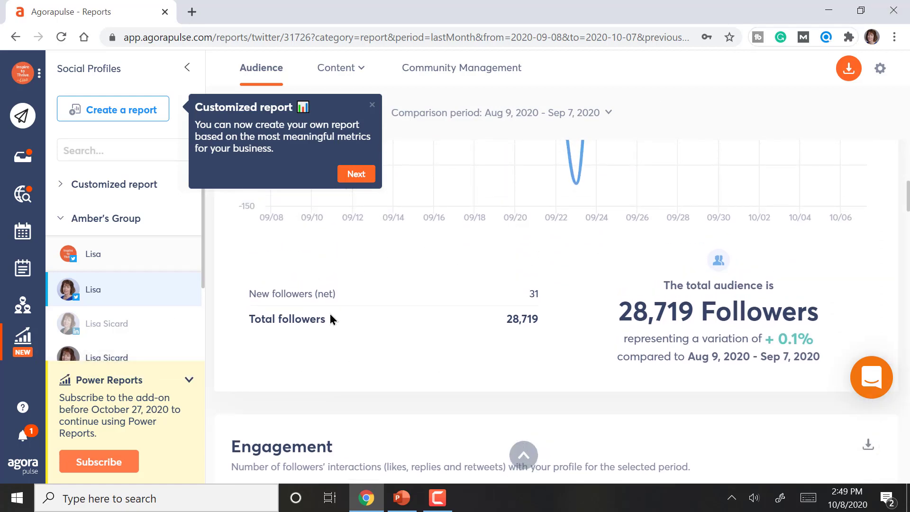
scroll(570, 327, "down", 7)
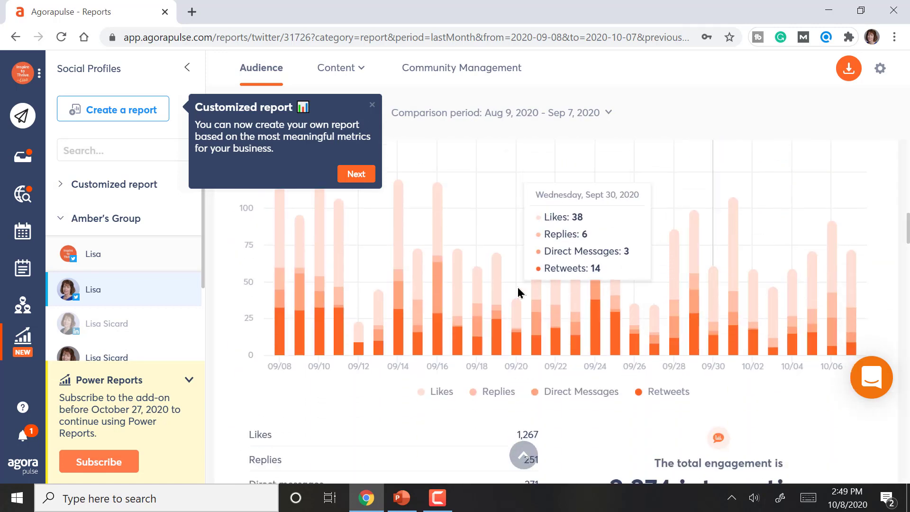
scroll(663, 306, "down", 1)
scroll(663, 305, "down", 3)
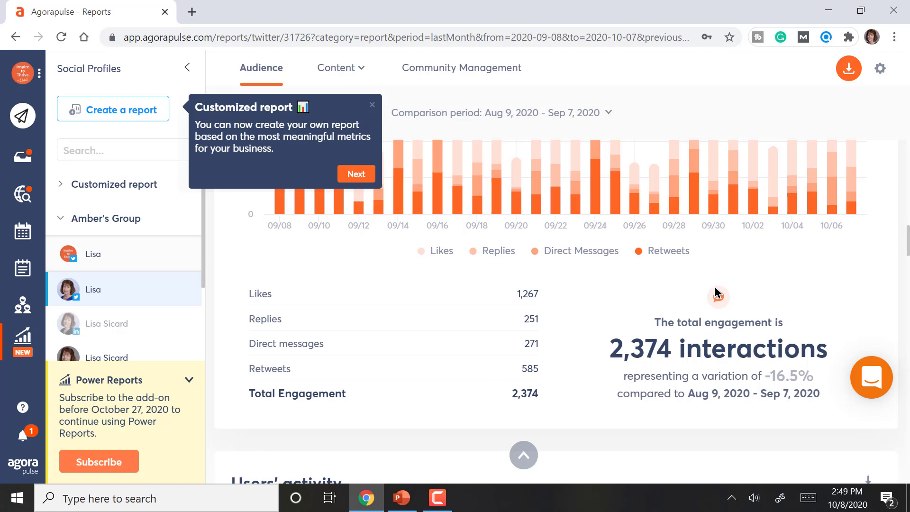
Inspect the most active slot in the users' activity heatmap and review the brand awareness score section.
scroll(715, 292, "down", 8)
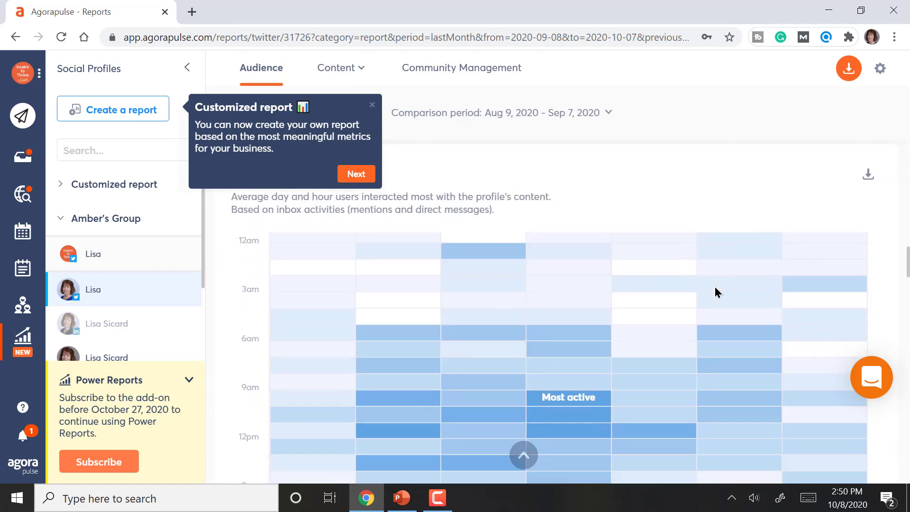
scroll(715, 293, "down", 4)
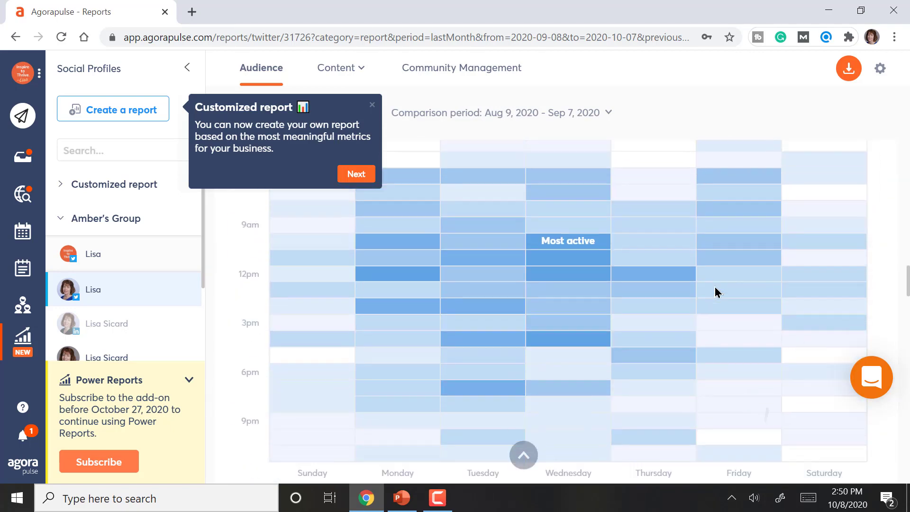
scroll(715, 292, "down", 1)
mouse_move(566, 211)
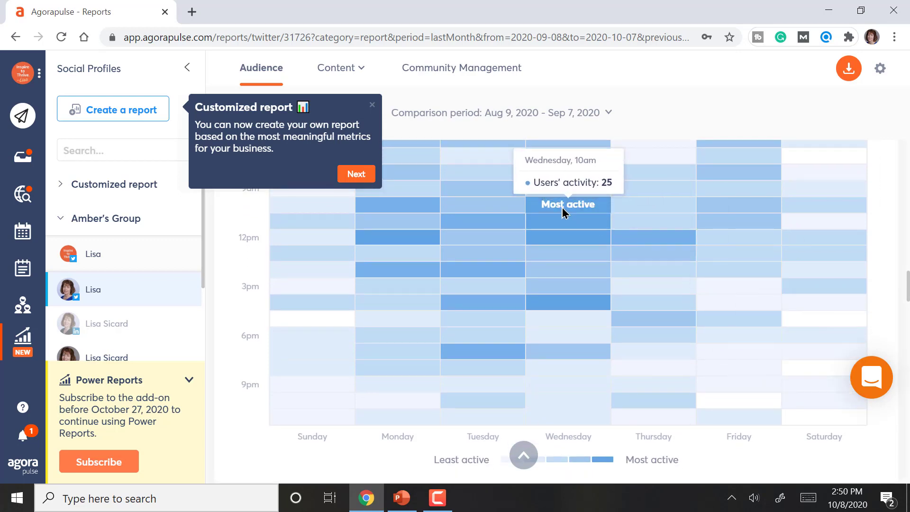
scroll(564, 212, "down", 10)
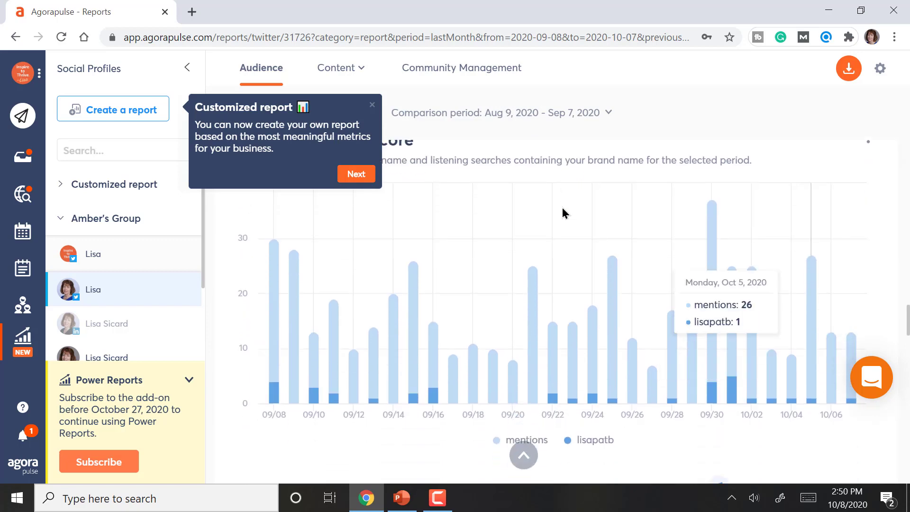
scroll(564, 211, "down", 3)
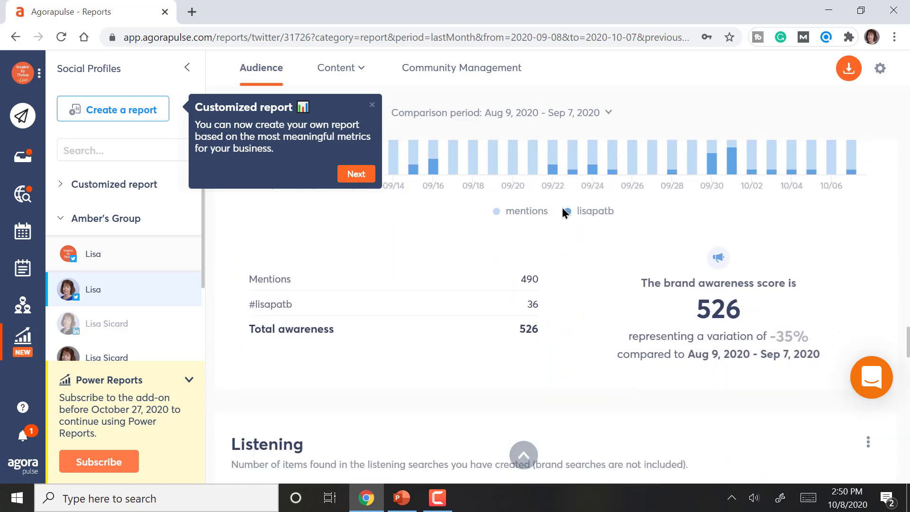
scroll(564, 212, "up", 6)
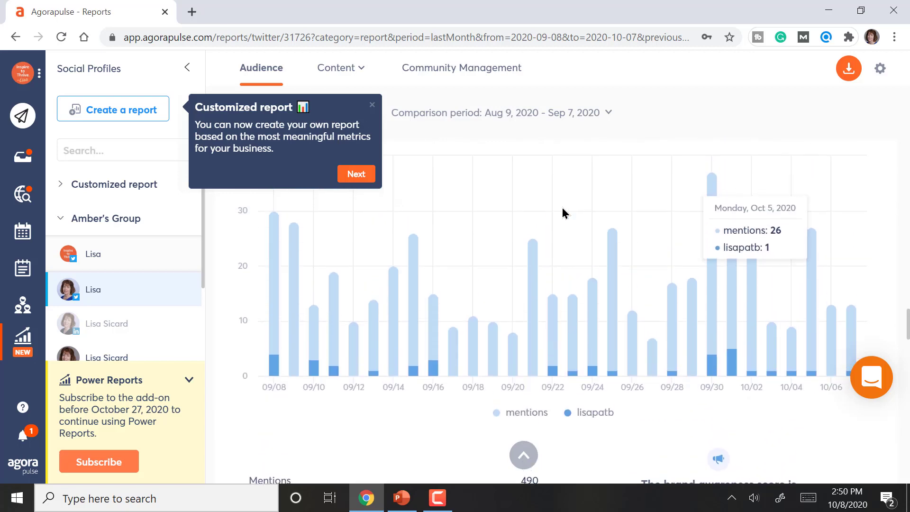
scroll(564, 212, "down", 13)
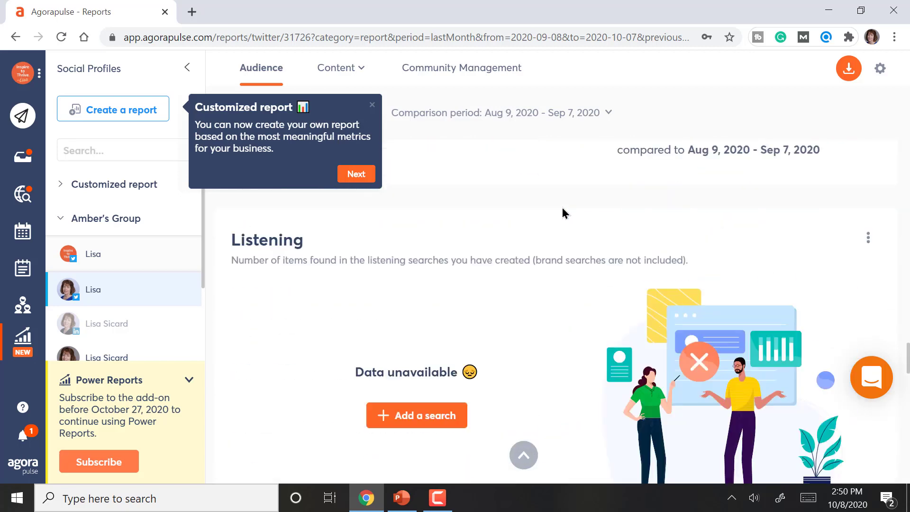
Review which hashtags generated the most interactions in the Hashtags & interactions section.
scroll(564, 213, "down", 2)
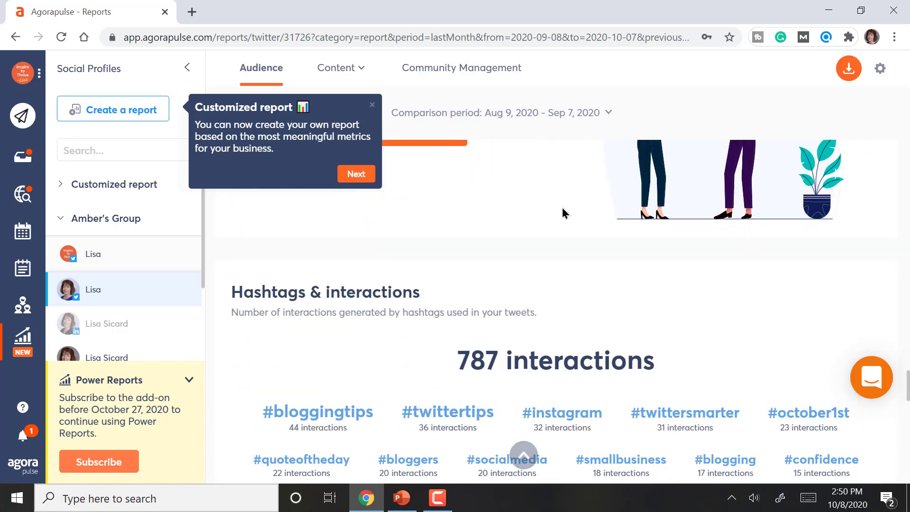
scroll(564, 213, "down", 3)
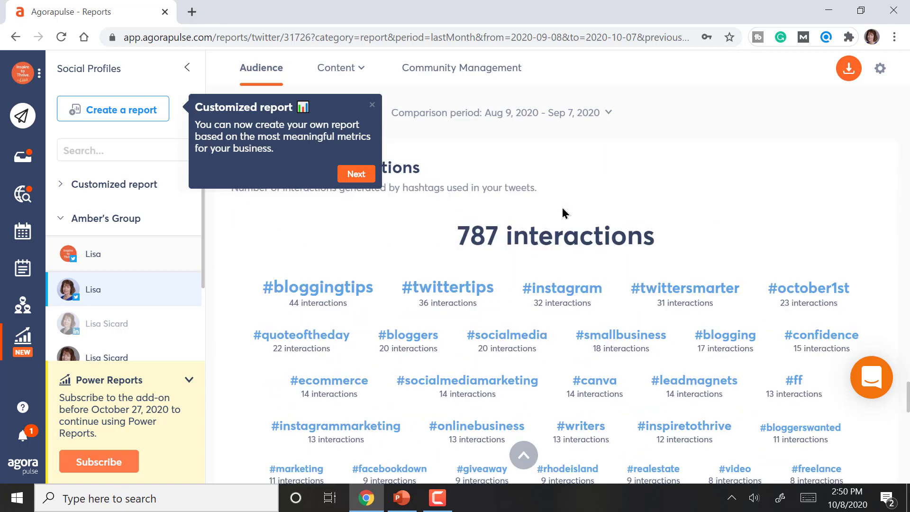
scroll(564, 213, "down", 1)
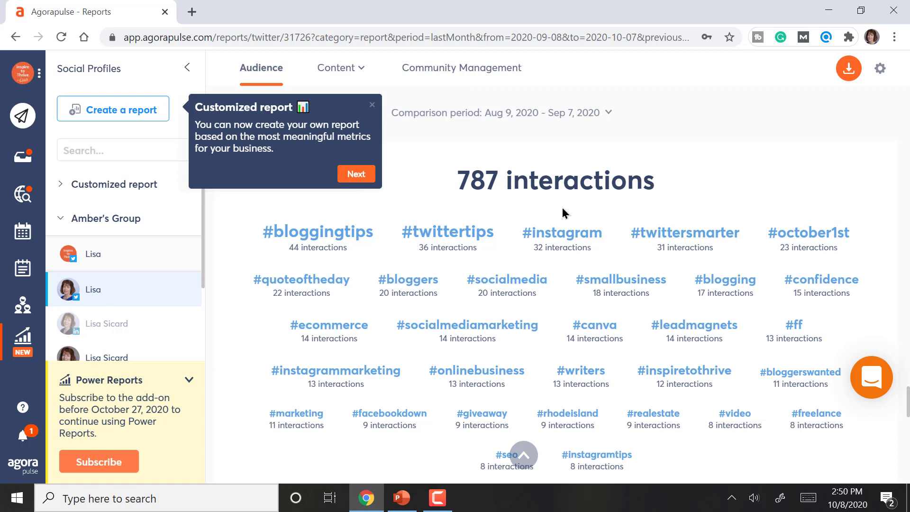
scroll(562, 212, "down", 5)
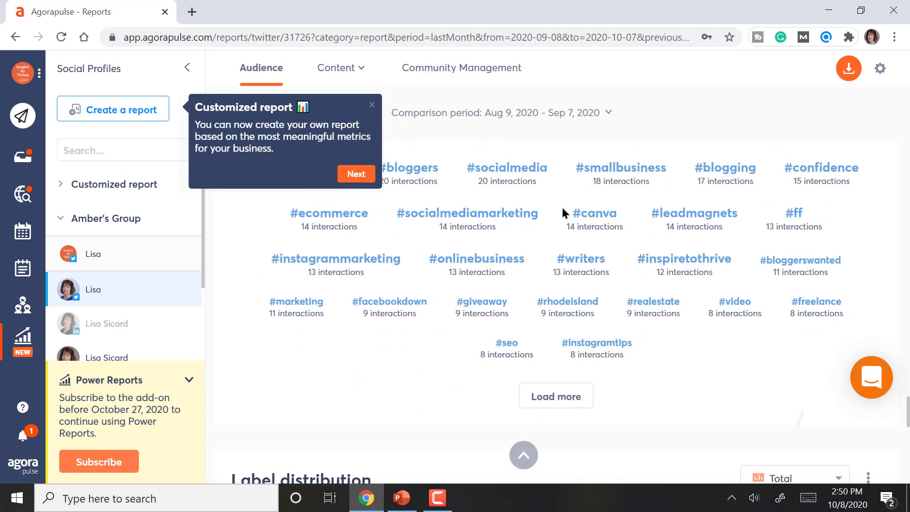
scroll(562, 212, "up", 4)
scroll(563, 212, "down", 1)
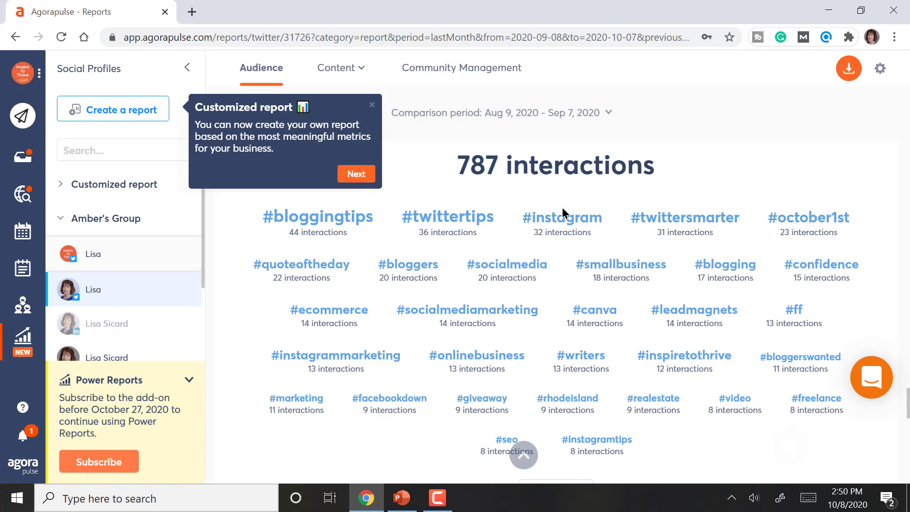
Examine the label distribution section, including the Publishing chart's share for each label.
scroll(562, 212, "down", 7)
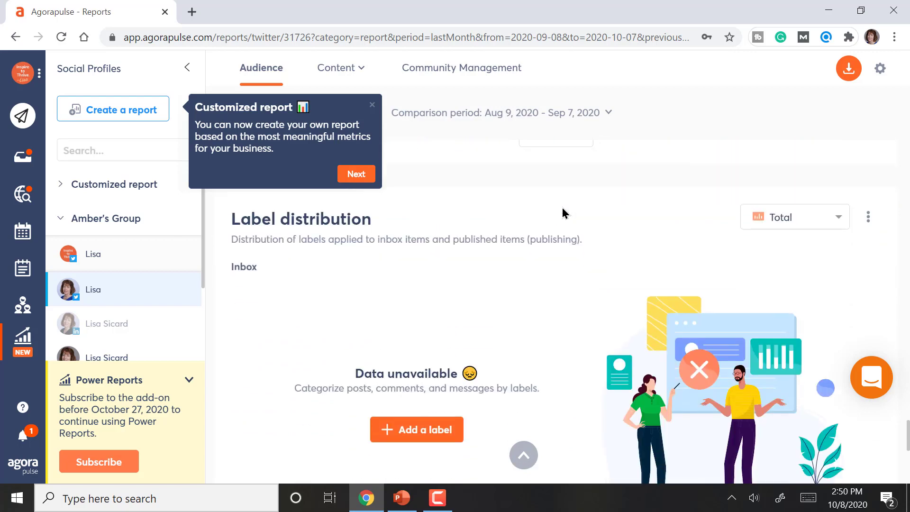
scroll(563, 211, "down", 7)
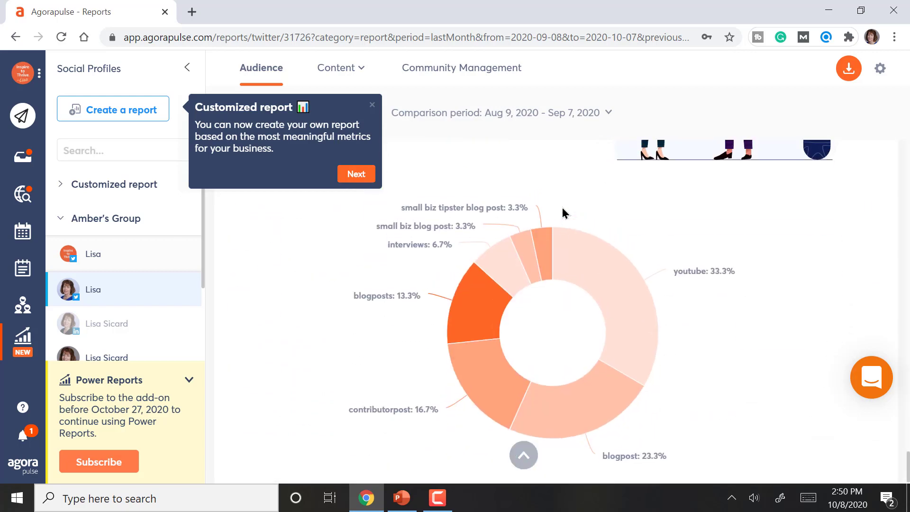
scroll(563, 213, "up", 1)
scroll(563, 214, "down", 1)
scroll(562, 214, "up", 1)
scroll(563, 213, "down", 1)
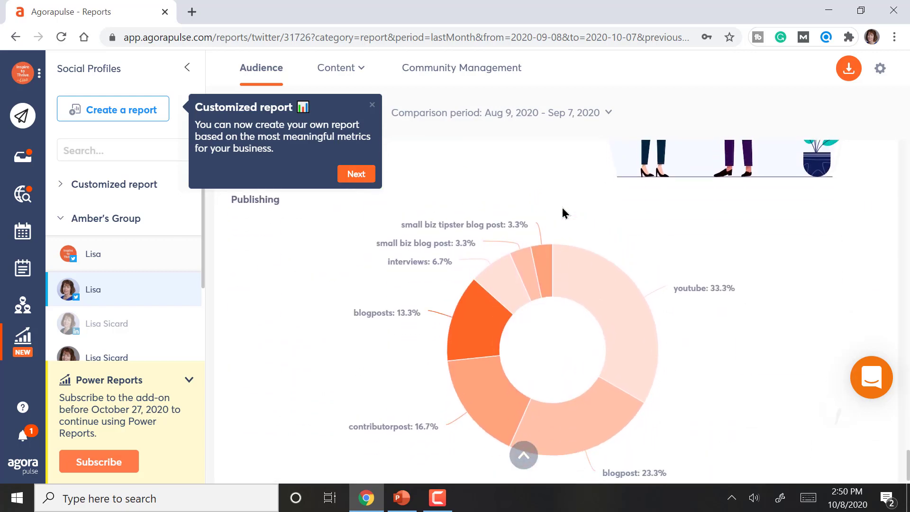
scroll(563, 213, "down", 1)
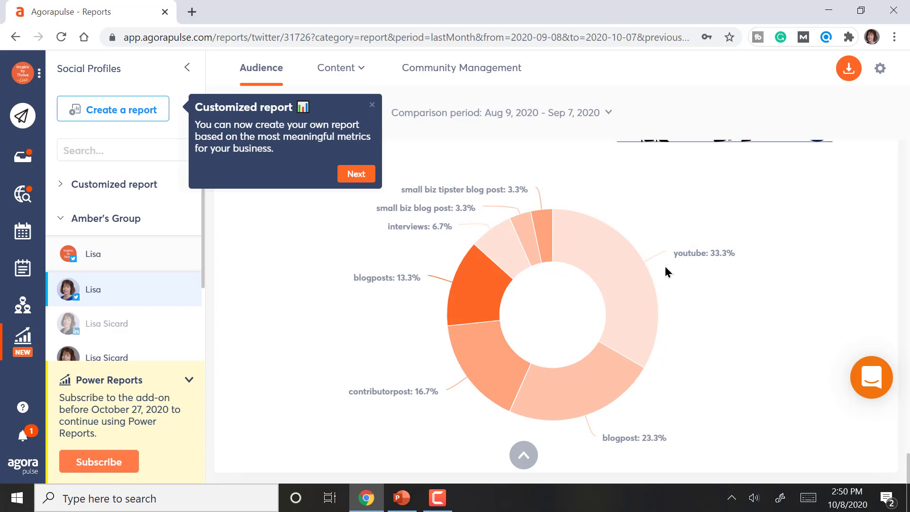
Export the Twitter profile report for September 8 to October 7, 2020 and open it as a PDF.
scroll(666, 272, "up", 10)
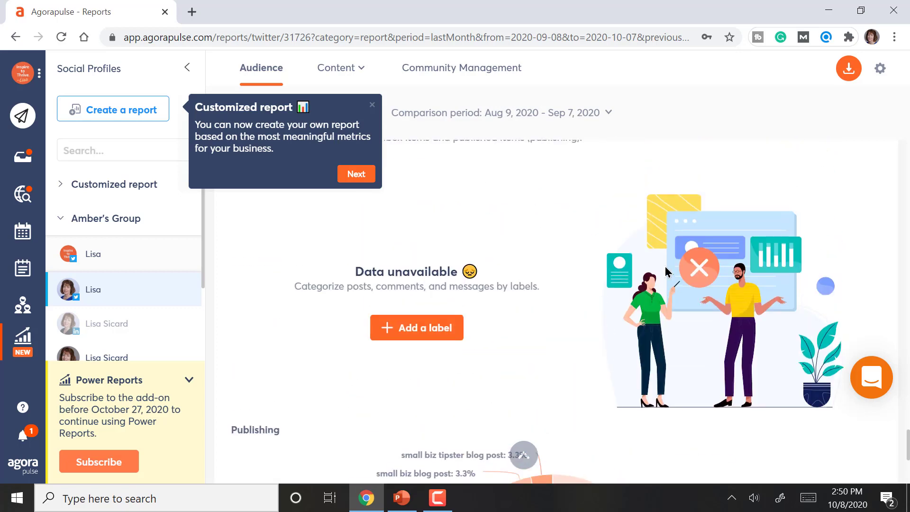
scroll(665, 271, "up", 10)
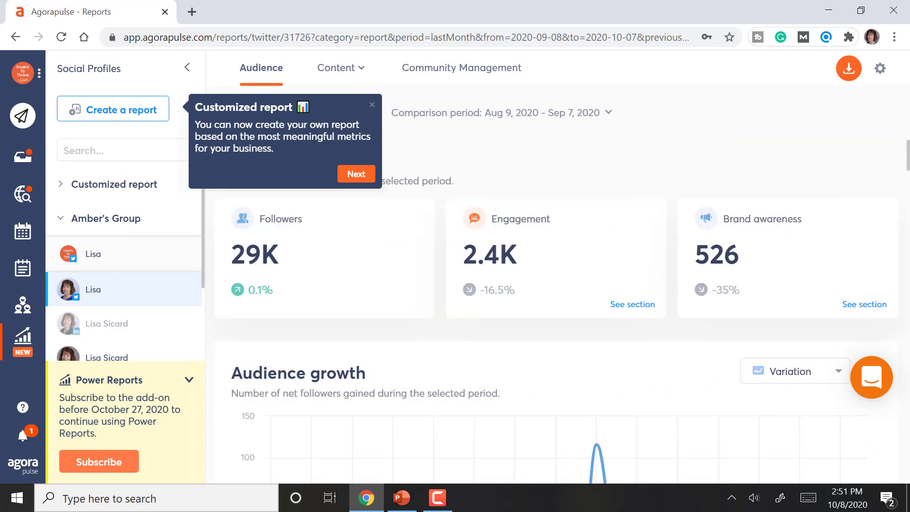
left_click(853, 70)
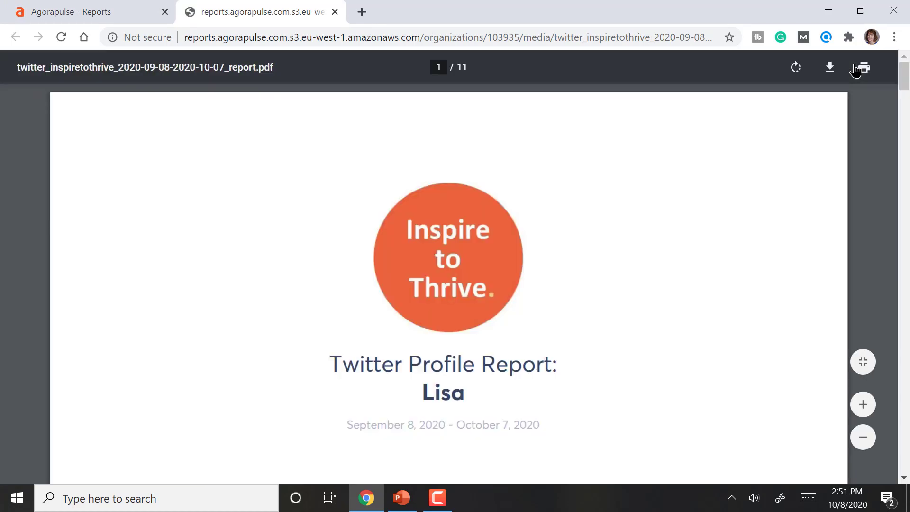
Review the PDF report's cover and Audience insights pages, covering audience growth, engagement and listening.
scroll(856, 71, "down", 8)
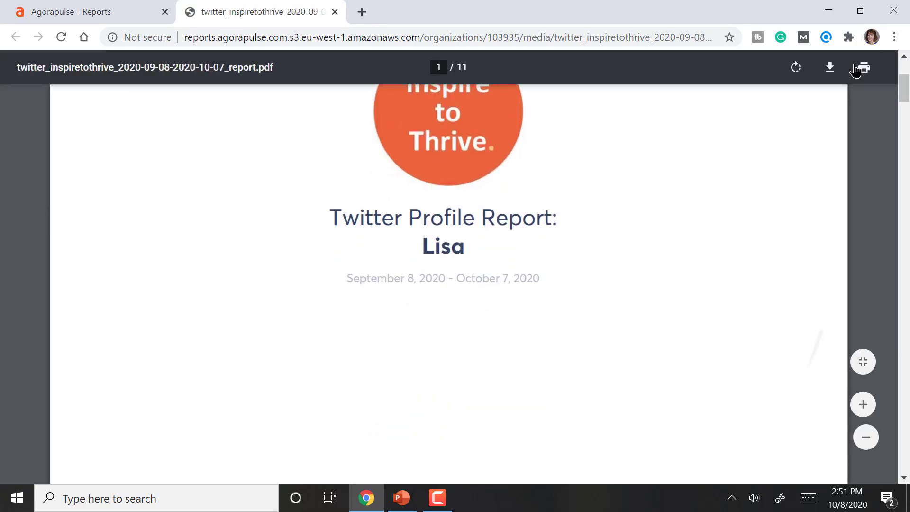
scroll(856, 70, "up", 8)
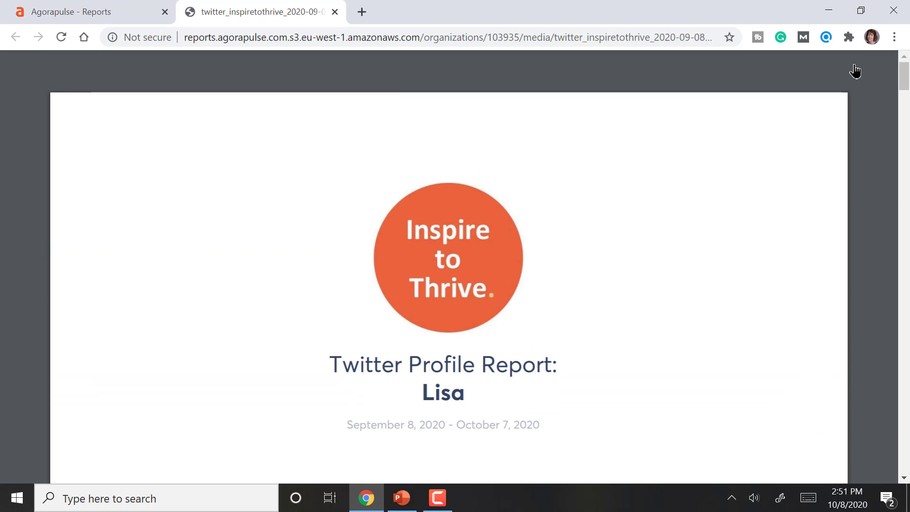
scroll(855, 70, "down", 10)
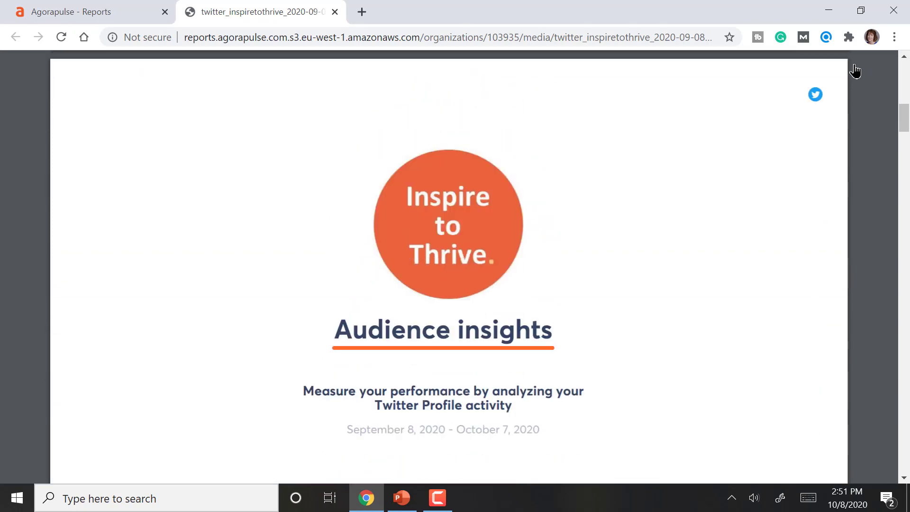
scroll(856, 70, "down", 6)
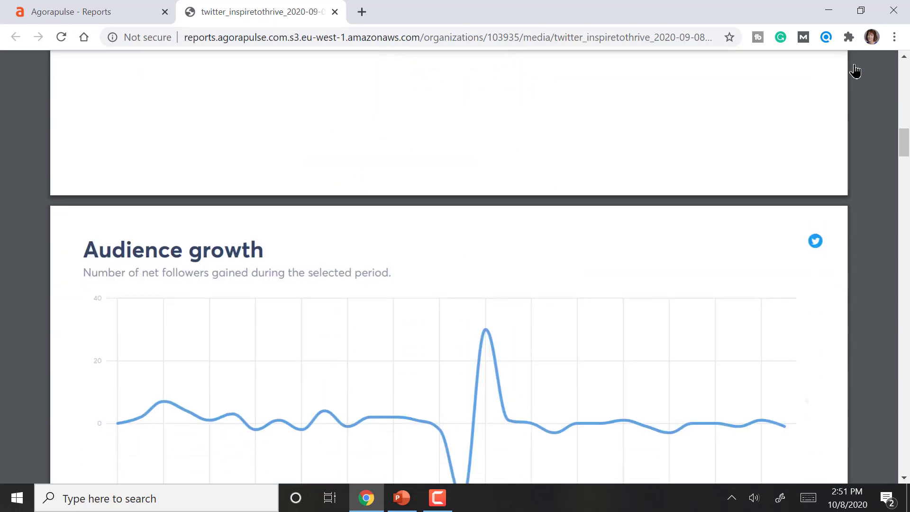
scroll(856, 70, "down", 10)
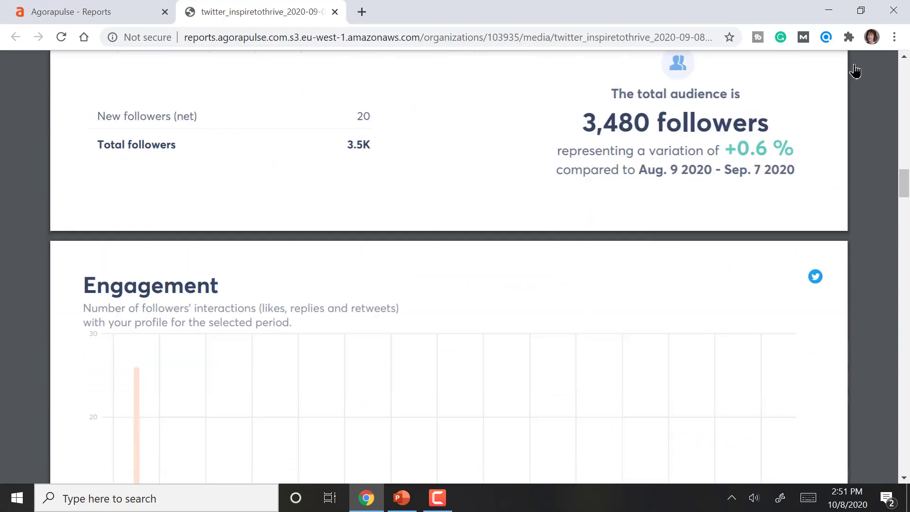
scroll(855, 70, "down", 10)
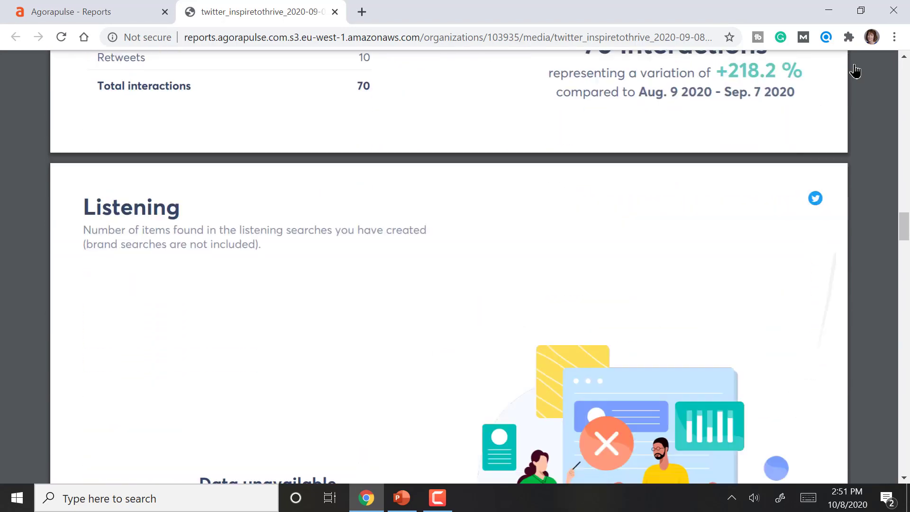
scroll(856, 70, "down", 5)
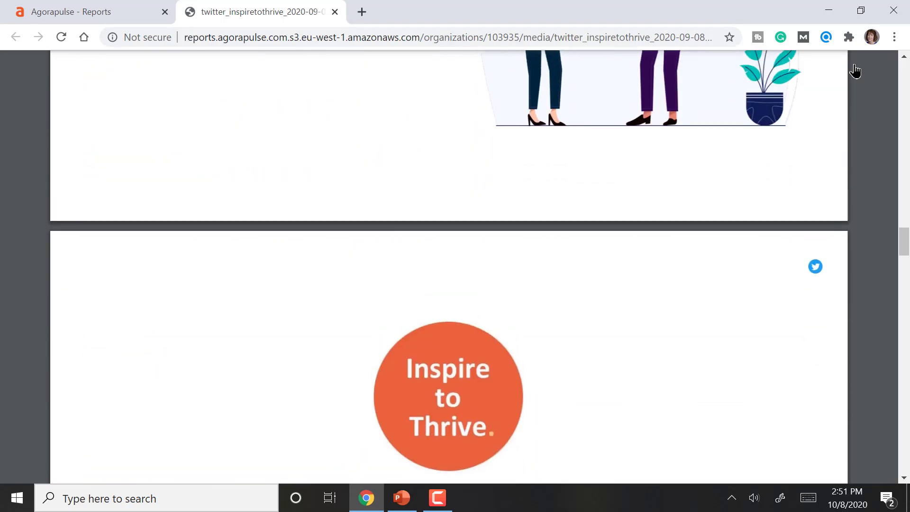
scroll(855, 70, "up", 6)
scroll(856, 70, "up", 3)
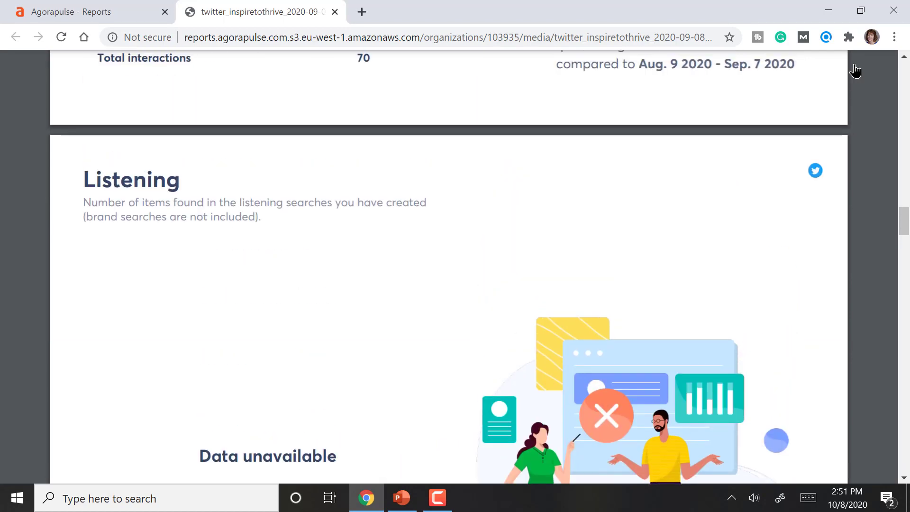
scroll(856, 70, "down", 9)
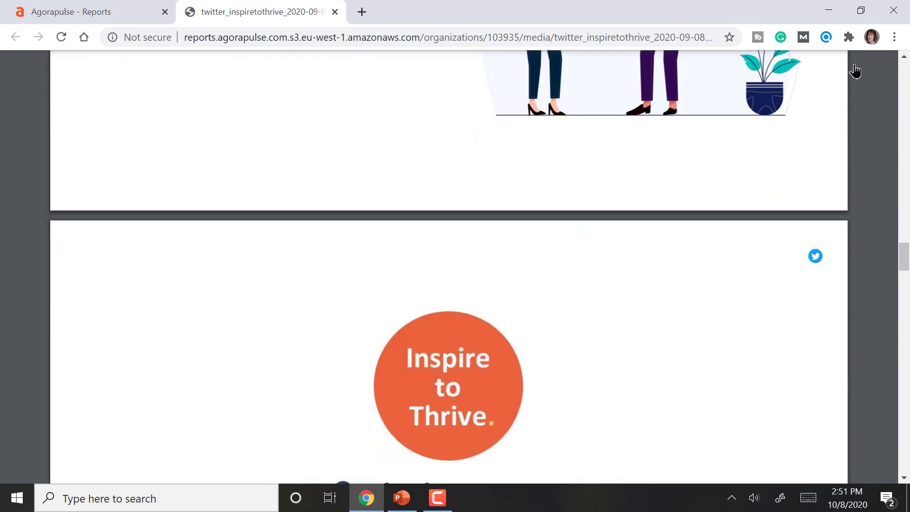
Examine the PDF report's Publishing chart with its tweet type breakdown and the best performing tweets on the Top content pages.
scroll(856, 70, "down", 12)
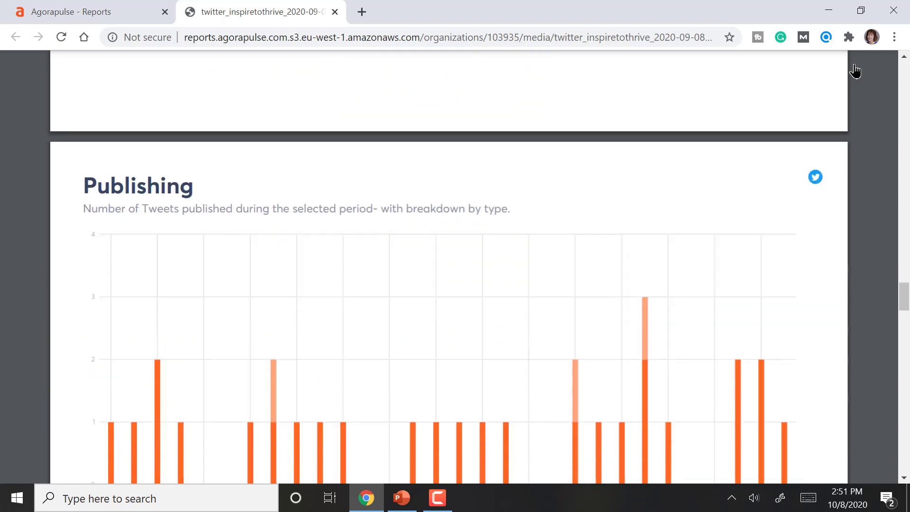
scroll(855, 70, "down", 9)
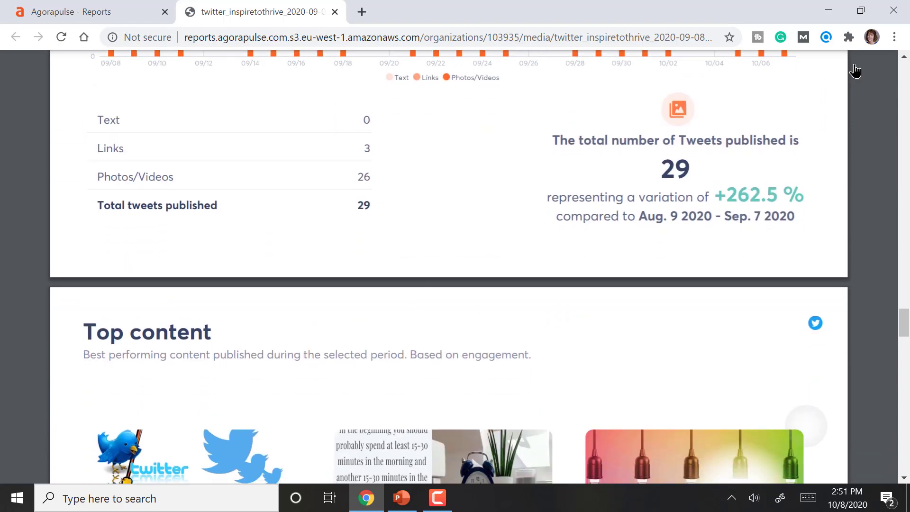
scroll(855, 71, "down", 5)
scroll(855, 70, "down", 1)
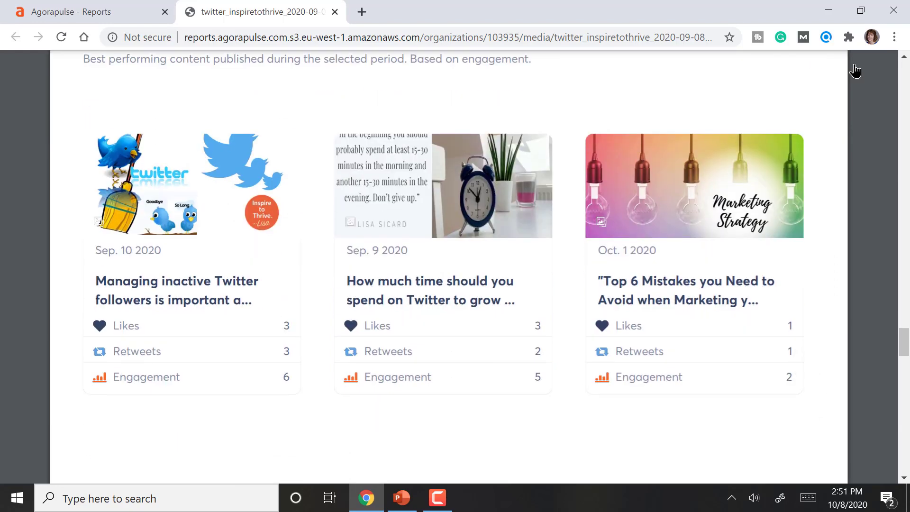
scroll(855, 70, "down", 9)
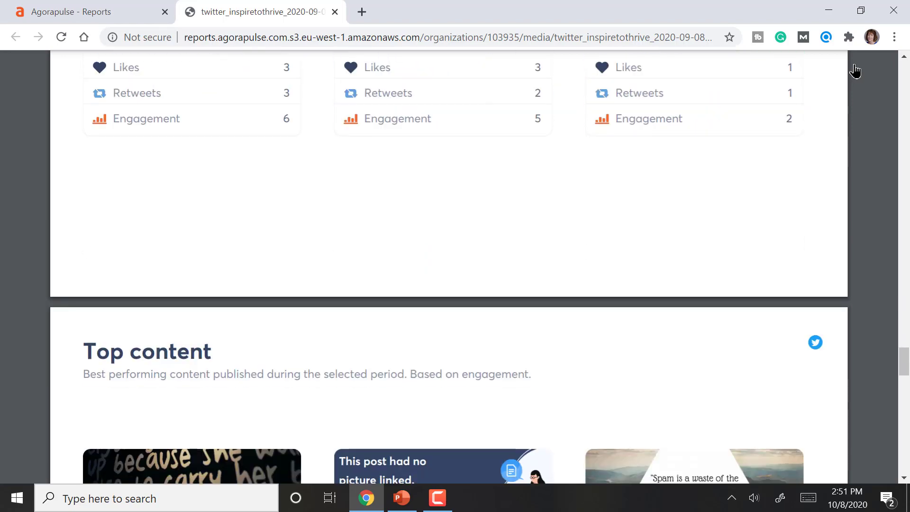
scroll(856, 70, "down", 10)
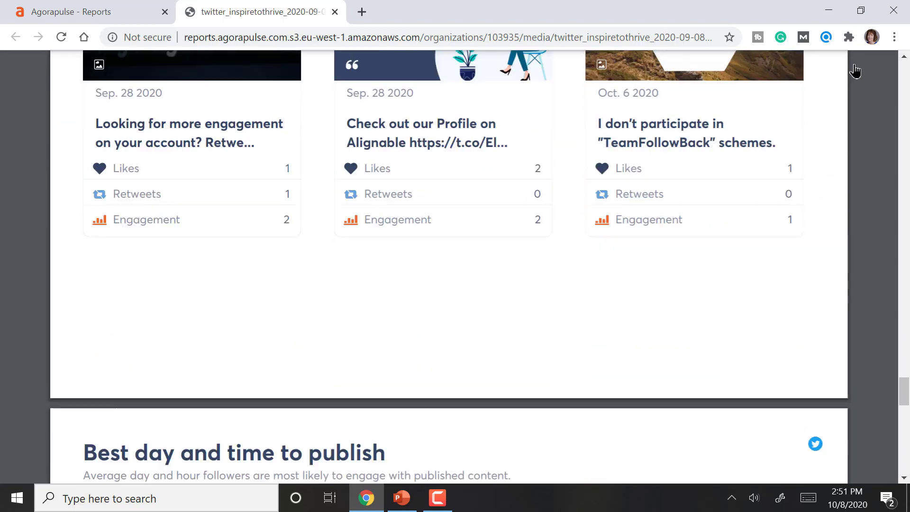
Check the best day and time and the best post type to publish in the PDF report, and return to its cover page.
scroll(855, 70, "down", 8)
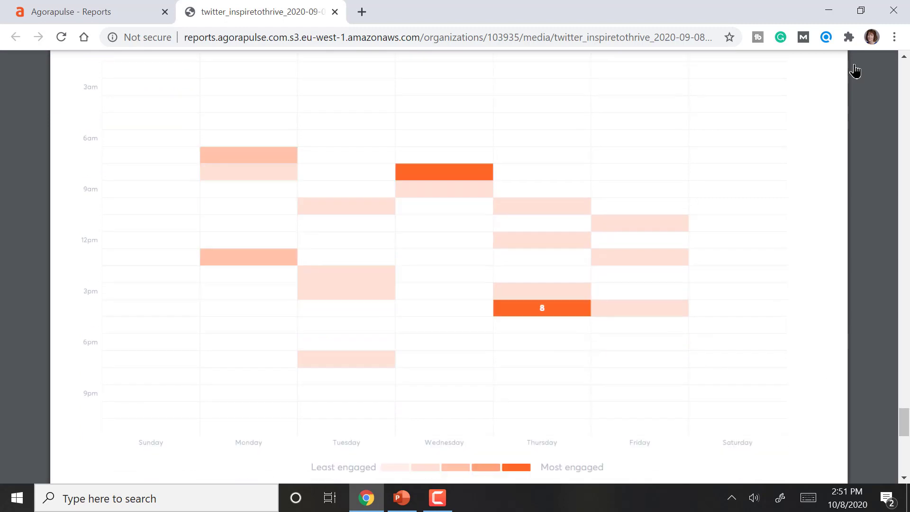
scroll(855, 70, "down", 6)
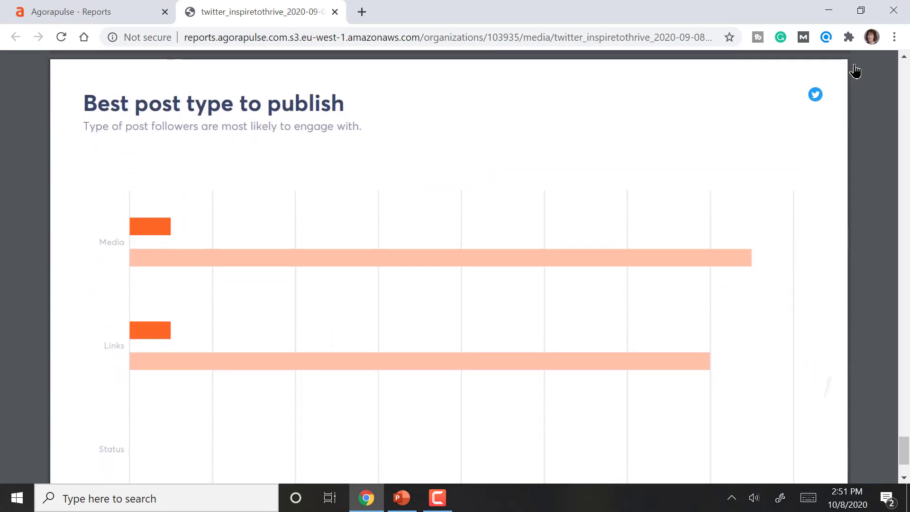
scroll(855, 70, "down", 2)
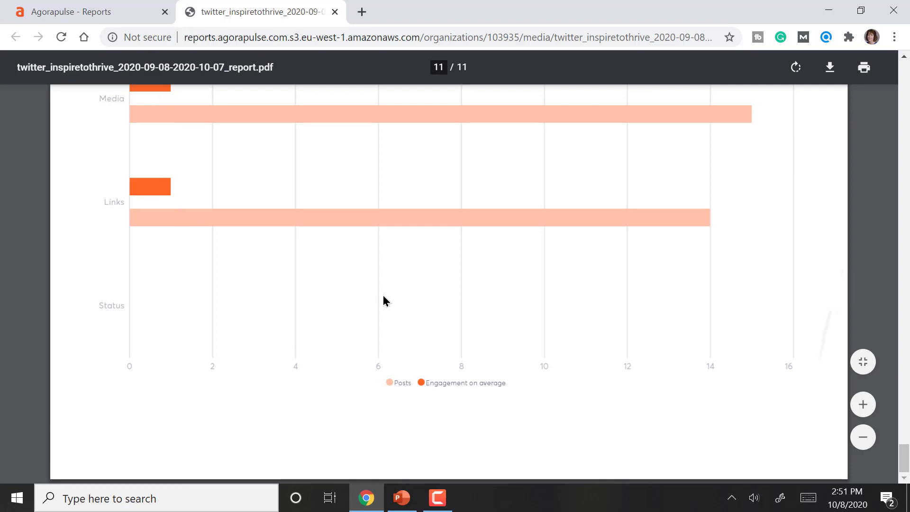
scroll(384, 301, "up", 20)
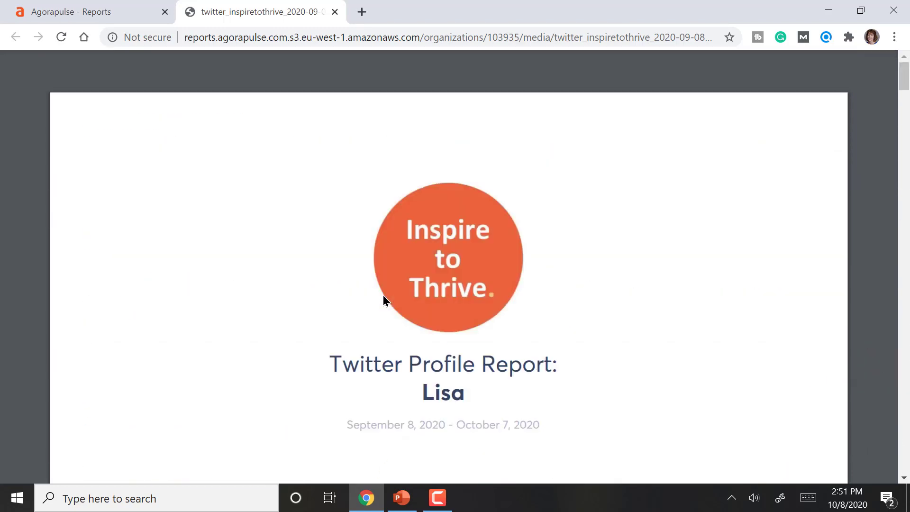
Return to Agorapulse, open the Twitter profile's Fans & Followers, and look through all followers with their ambassador and engaged labels.
key("ctrl+shift+Tab")
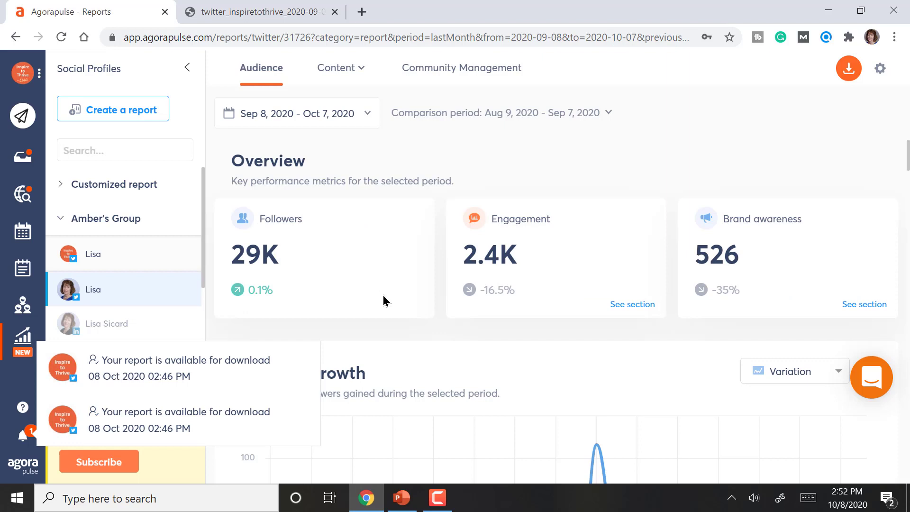
left_click(21, 315)
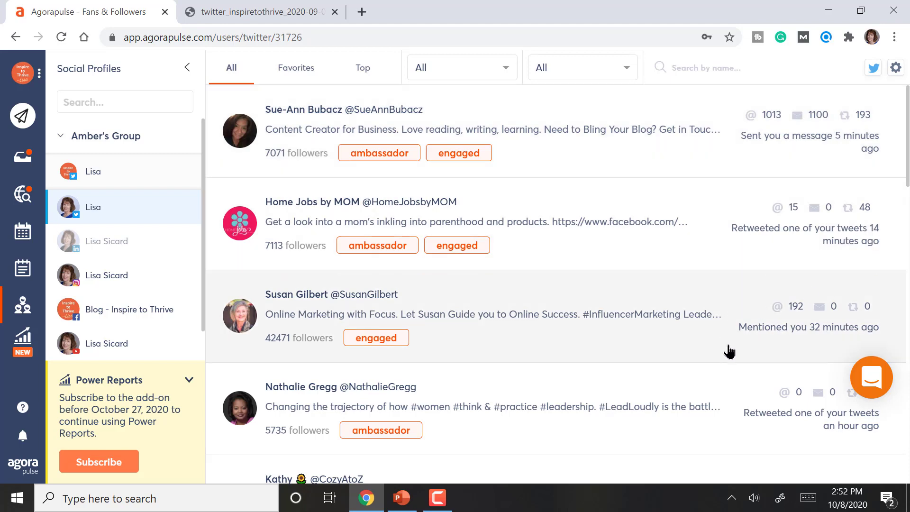
scroll(728, 351, "down", 1)
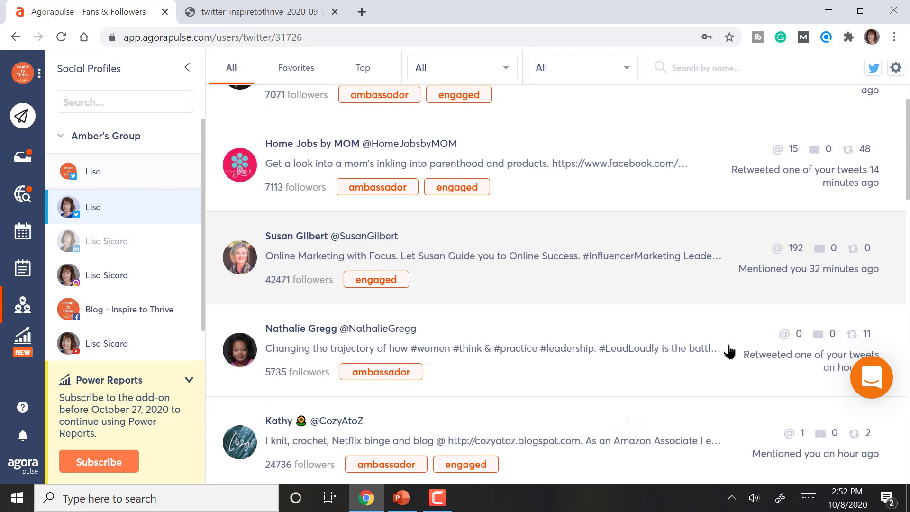
scroll(729, 351, "down", 4)
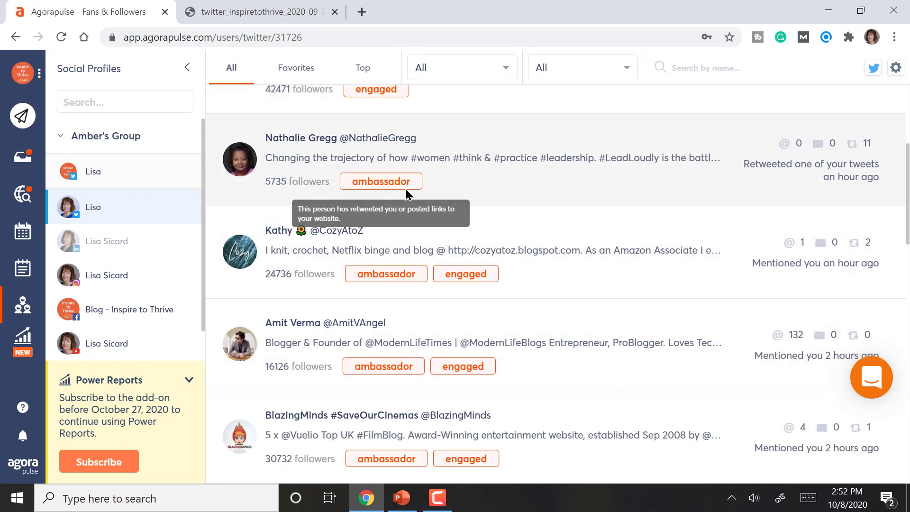
scroll(497, 392, "down", 20)
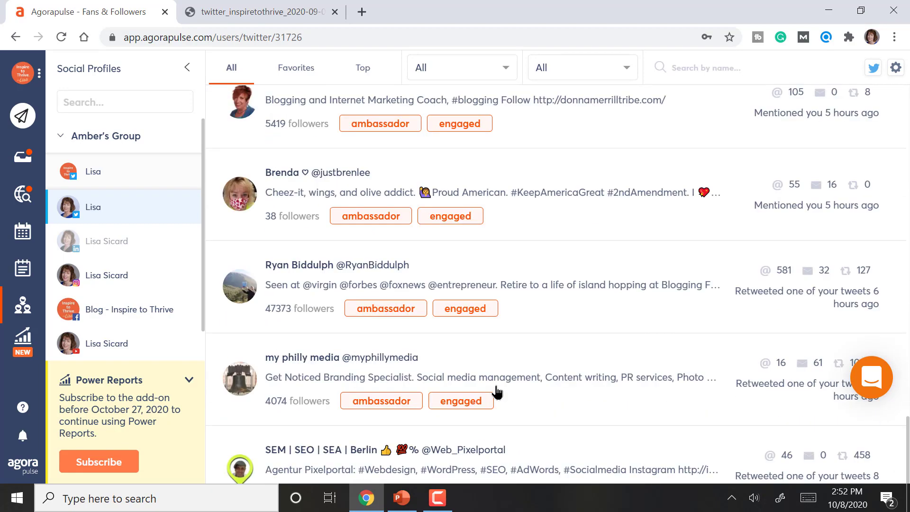
scroll(496, 392, "up", 20)
View the favorite followers, switch to the Top followers ranking and review it from first place down.
left_click(297, 68)
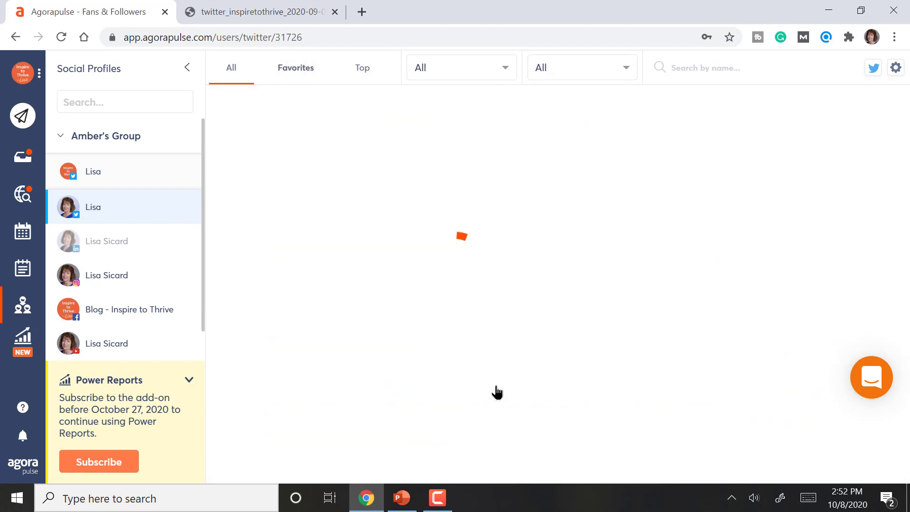
left_click(362, 68)
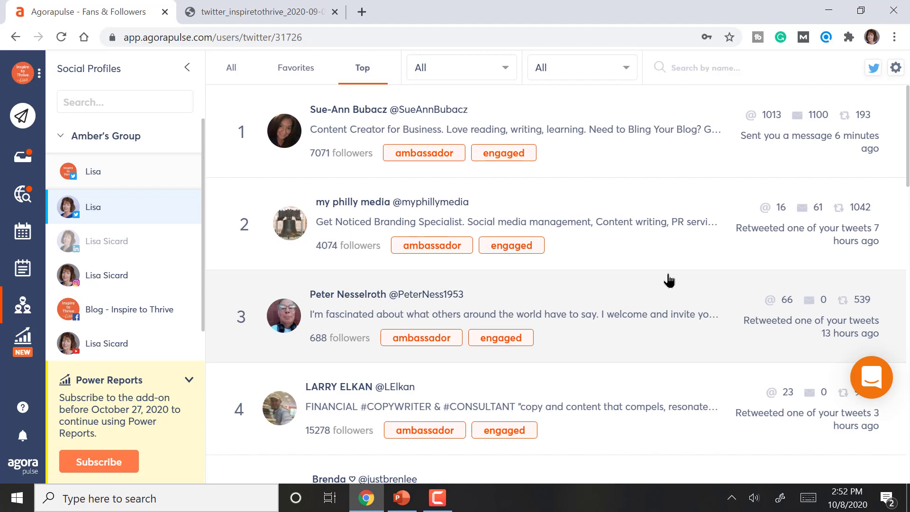
scroll(669, 281, "down", 5)
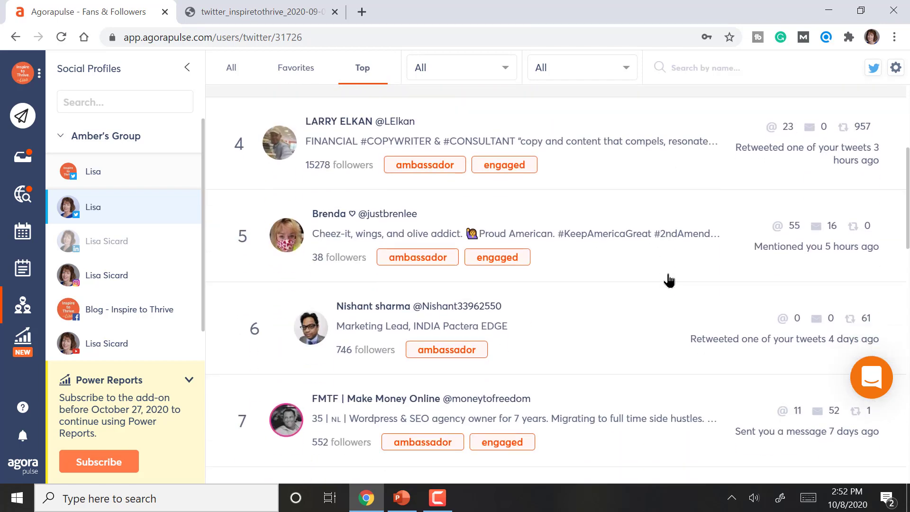
scroll(668, 280, "down", 9)
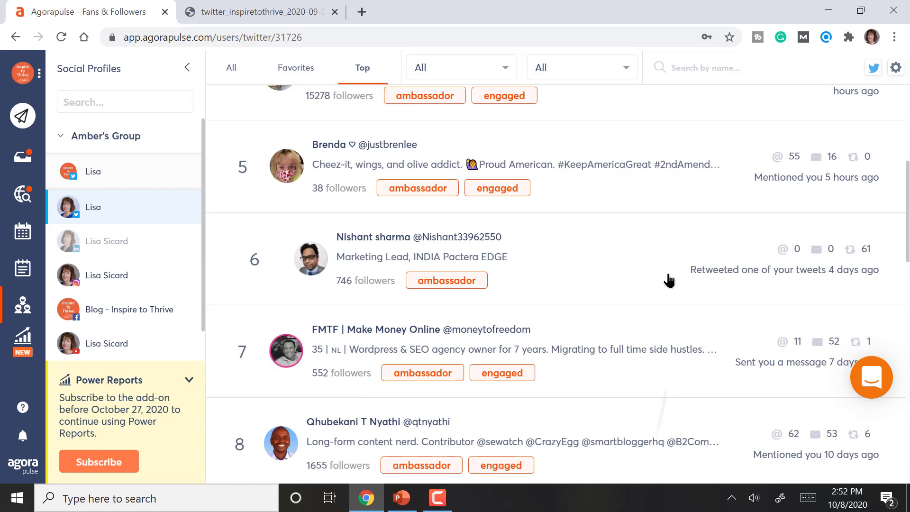
scroll(668, 281, "down", 8)
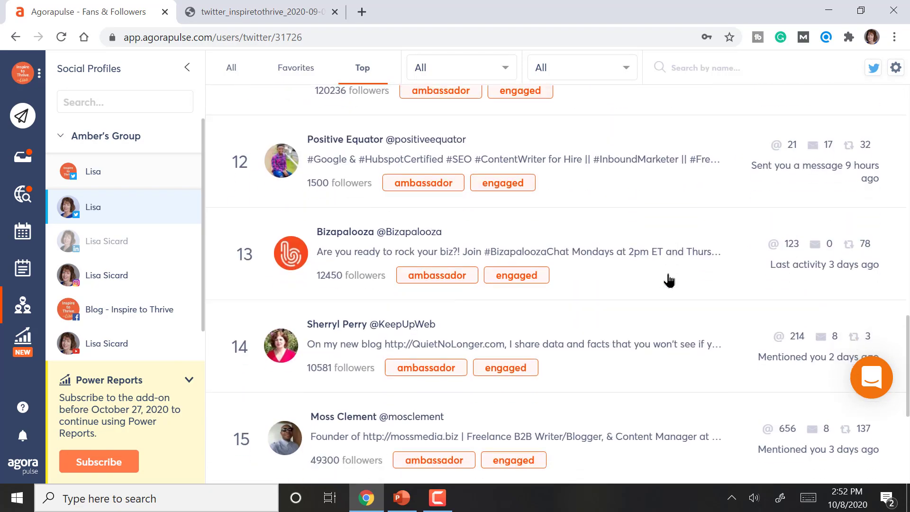
scroll(669, 281, "up", 20)
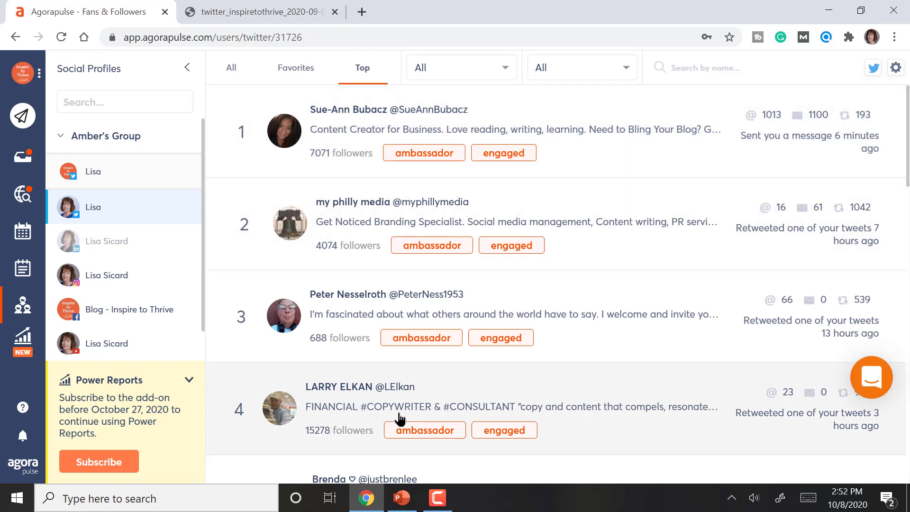
Open the Twitter profile's Publishing Lists and look through the scheduled posts from October 8 to October 10, 2020.
left_click(22, 270)
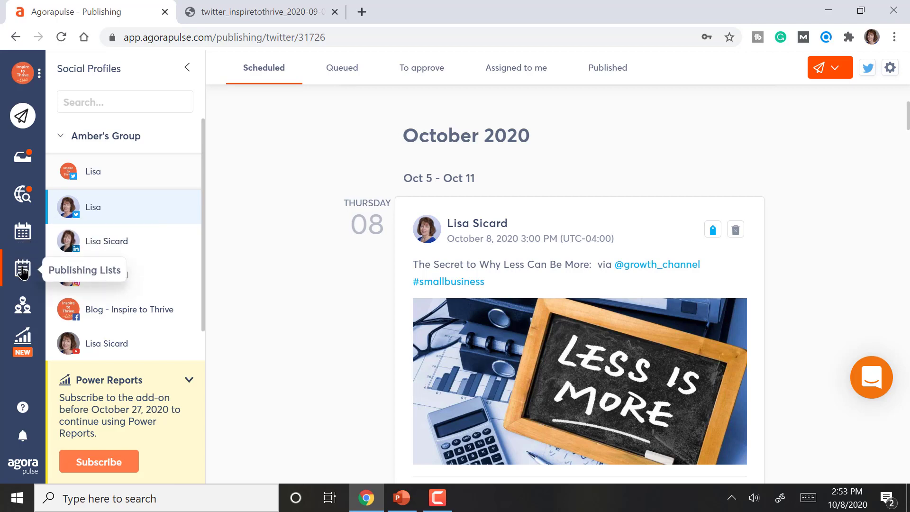
scroll(23, 273, "down", 11)
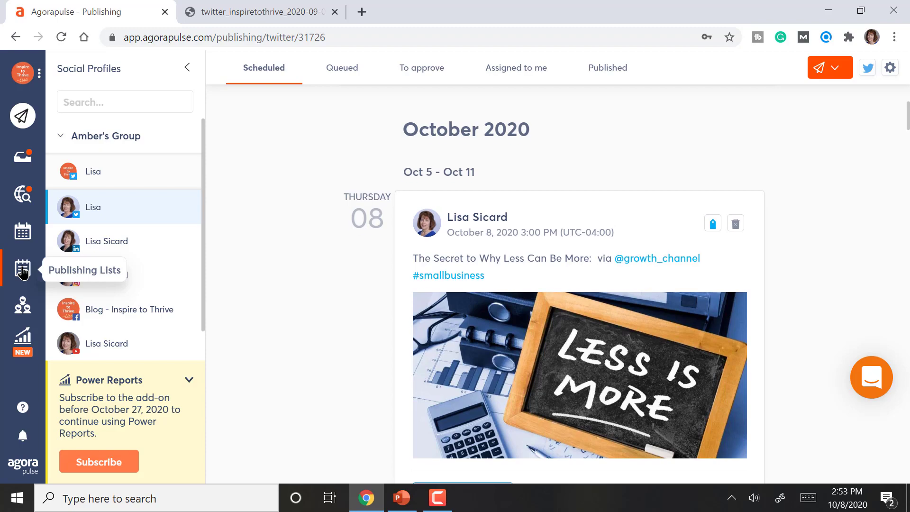
scroll(23, 273, "down", 6)
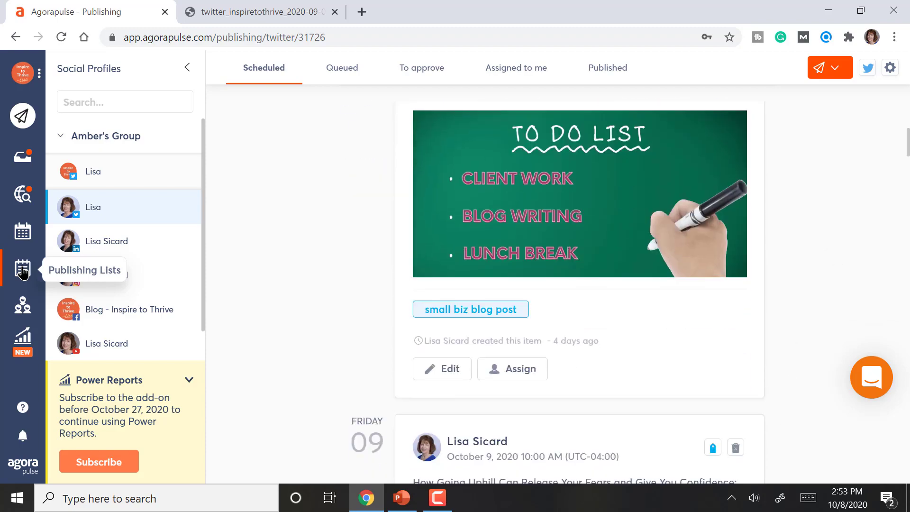
scroll(23, 273, "down", 14)
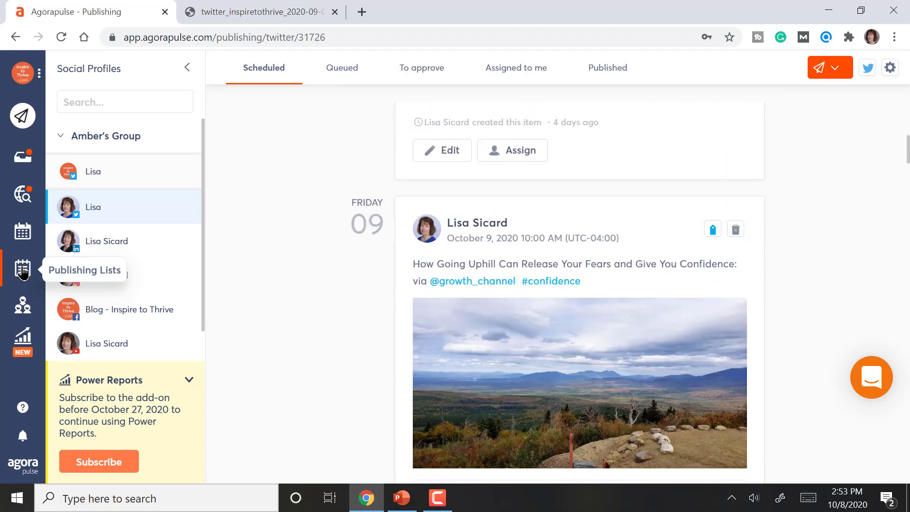
scroll(22, 273, "down", 18)
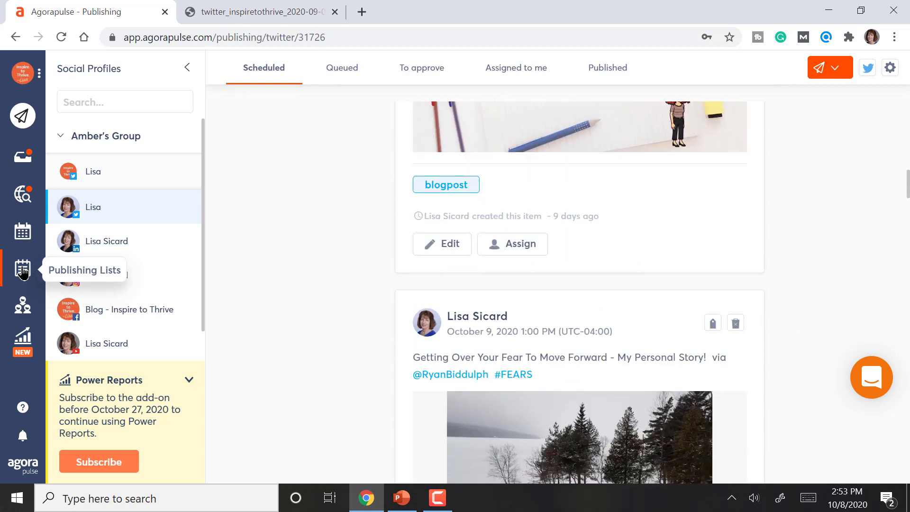
scroll(22, 273, "down", 20)
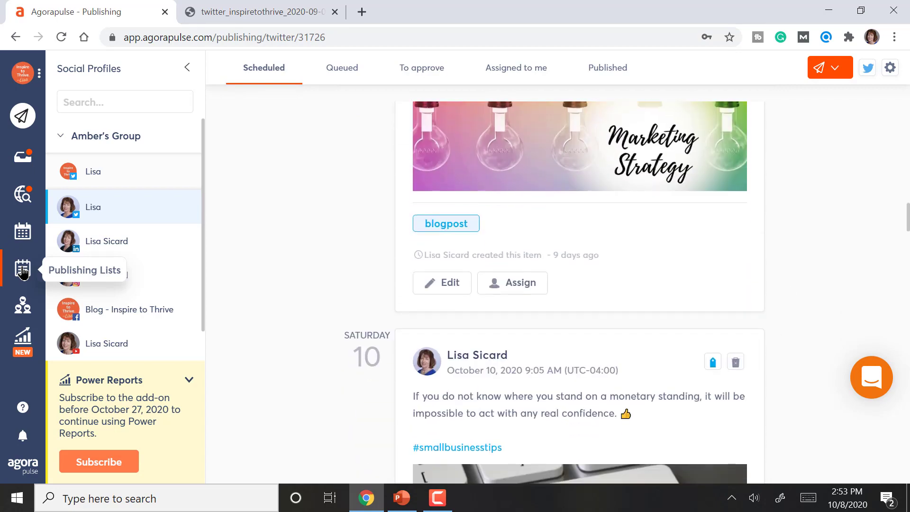
Return to the start of the scheduled posts and view the Twitter profile's monthly publishing calendar for October 2020.
scroll(23, 273, "up", 20)
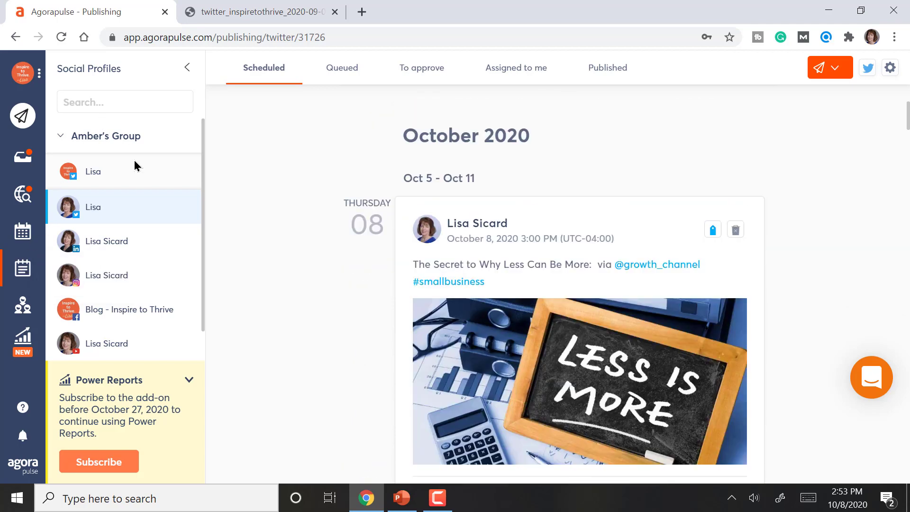
left_click(28, 237)
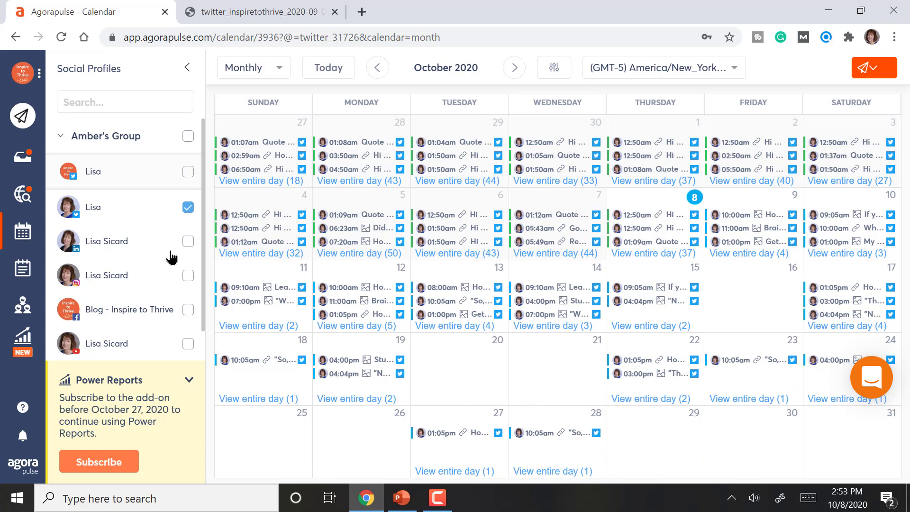
In Listening, reply to the "Blogging: You Have the Time" retweet with "Thank you for the share on this post. Have a great afternoon!".
left_click(29, 195)
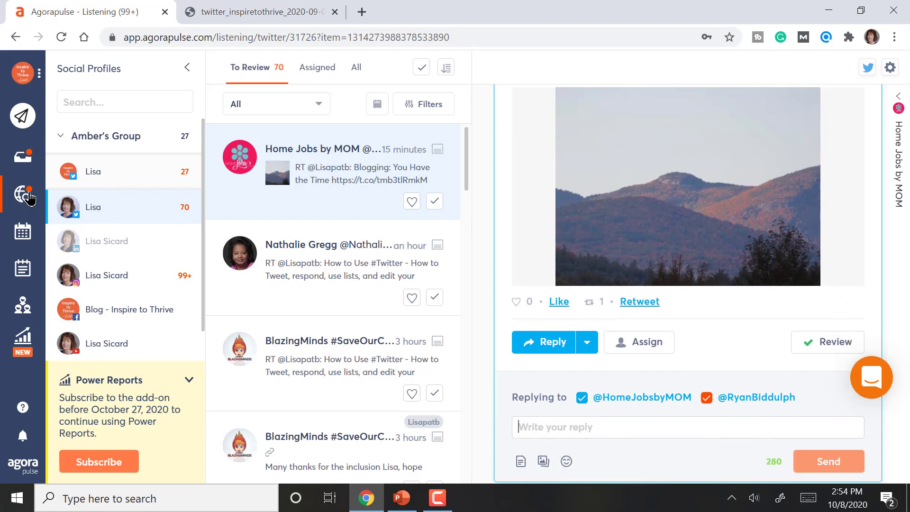
type("Thank you f")
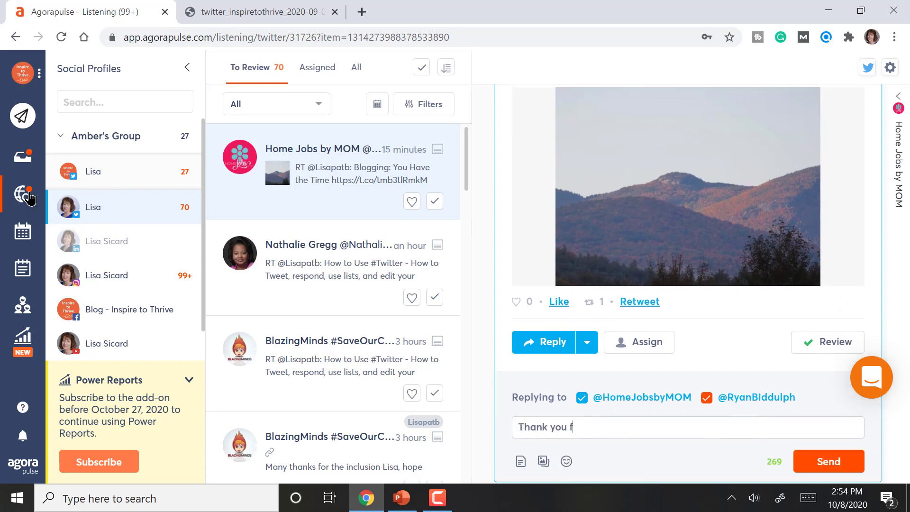
type("or the share on this post. Have a ")
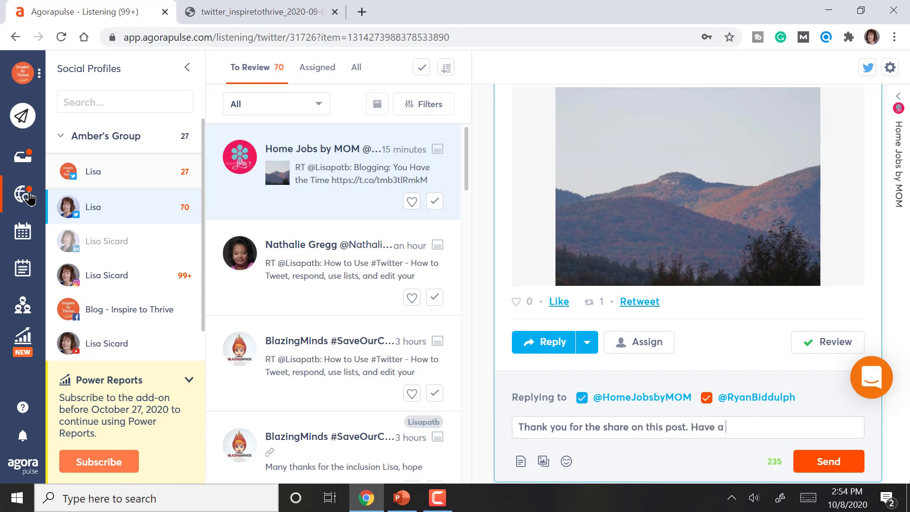
type("great afternoon!")
key("ctrl+Return")
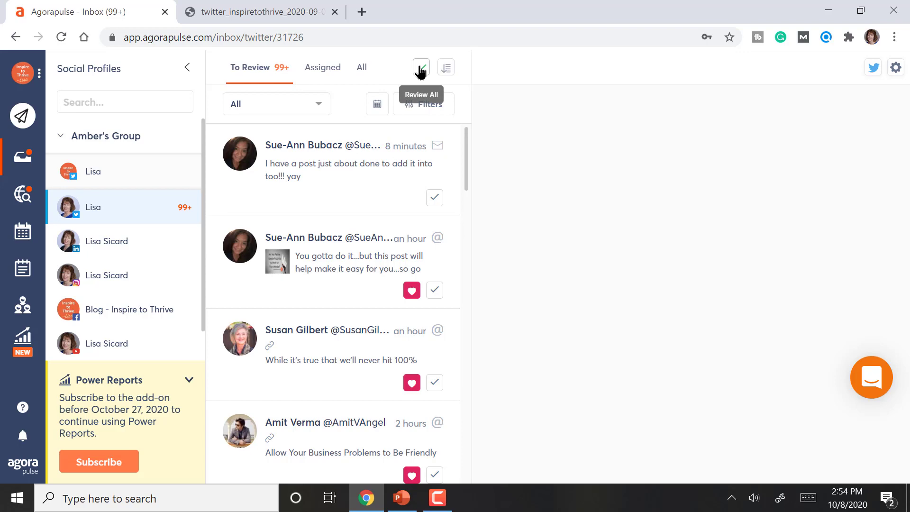
Open the inbox mention "Allow Your Business Problems to Be Friendly" and start a reply thanking its sender by first name for the share.
left_click(267, 72)
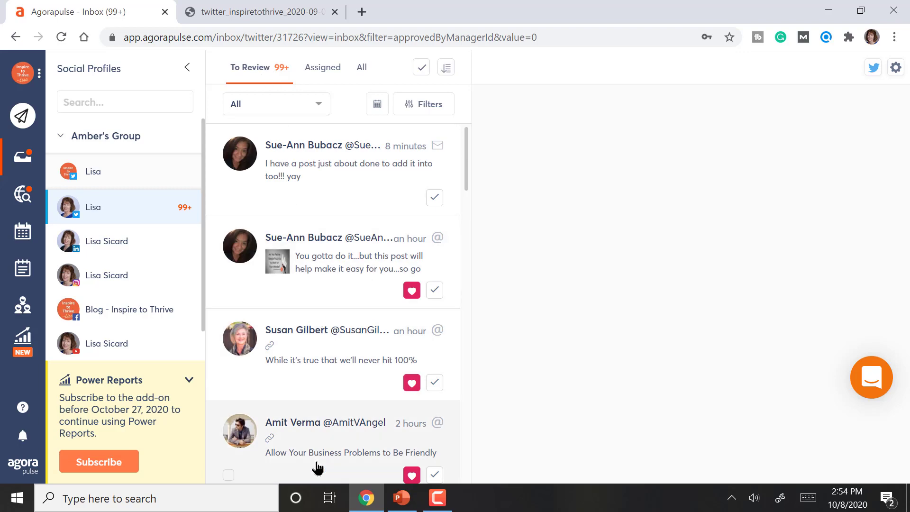
left_click(317, 469)
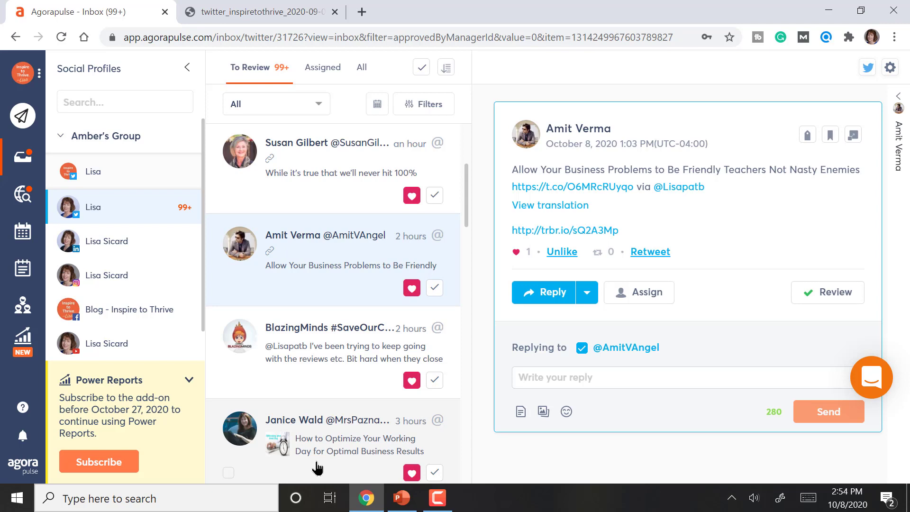
type("Thanka you")
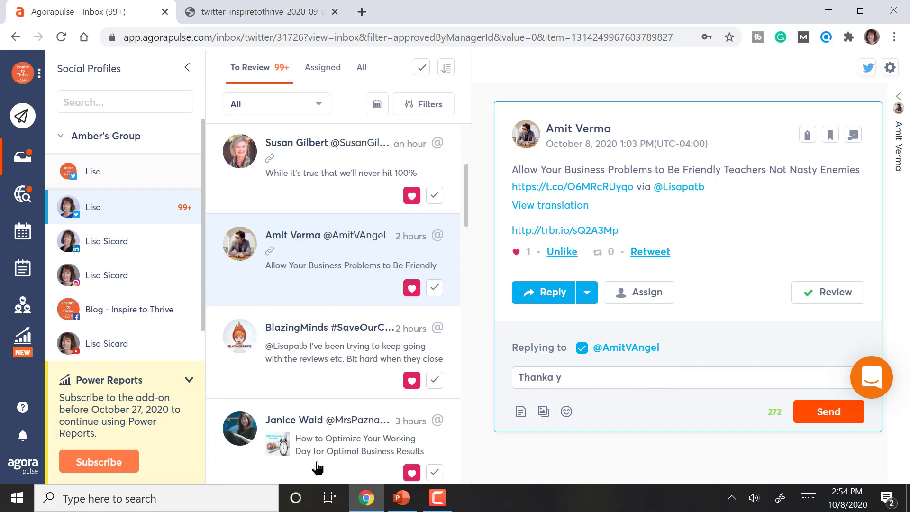
key("Left")
key("Left")
key("Left")
key("BackSpace")
key("End")
type("Amit  for theshare")
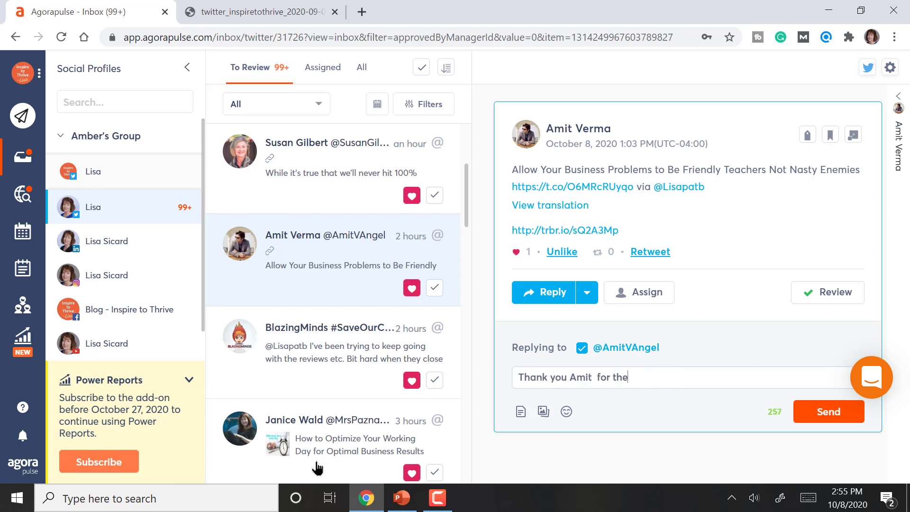
key("Left")
key("Left")
key("End")
Continue the thank-you reply with ", hope you are doing well today", correcting the misspelled word.
type(", hope you are ding well")
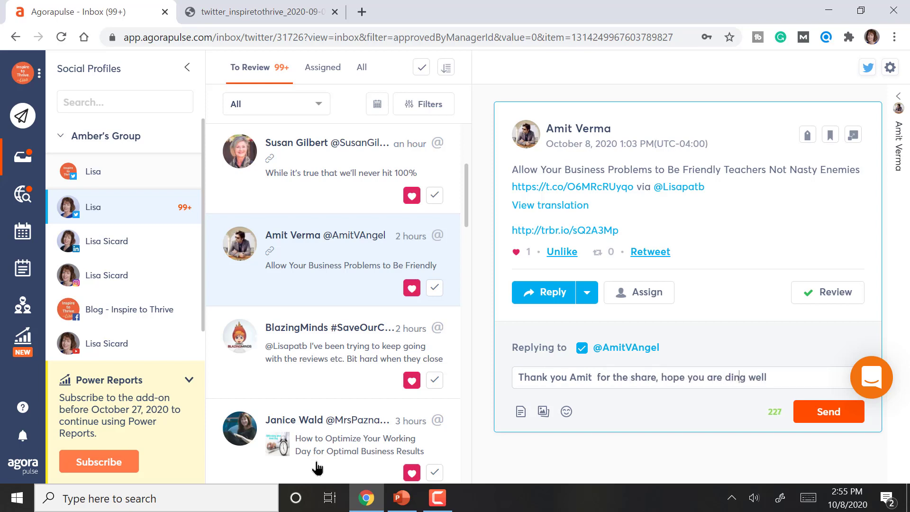
key("Left")
key("Left")
key("Left")
key("Left")
key("Left")
key("Left")
key("Left")
type("o")
key("Delete")
type("i")
key("End")
type("today")
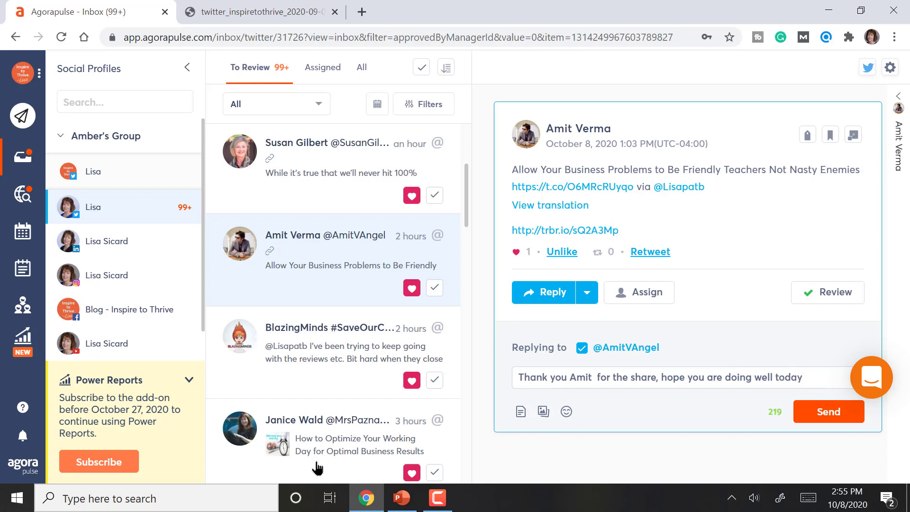
Add a thumbs-up emoji at the end of the reply and send it.
left_click(567, 412)
scroll(670, 332, "down", 5)
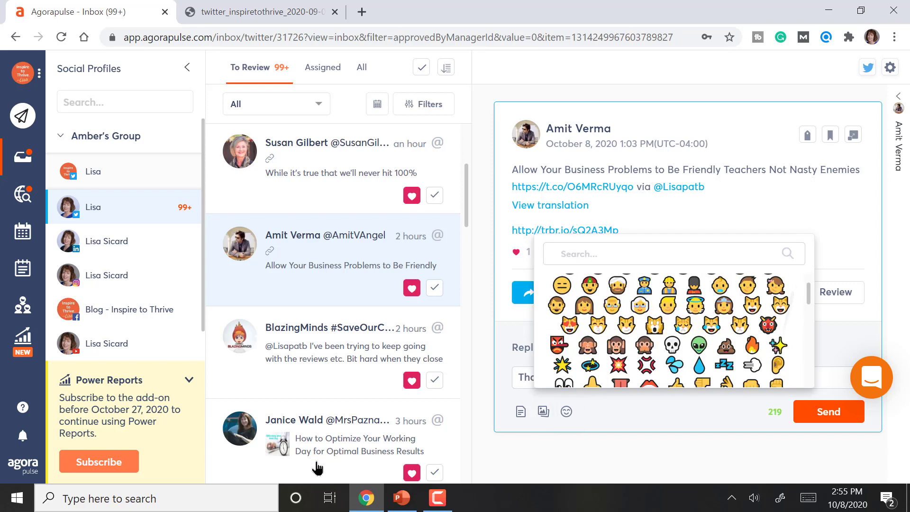
left_click(675, 325)
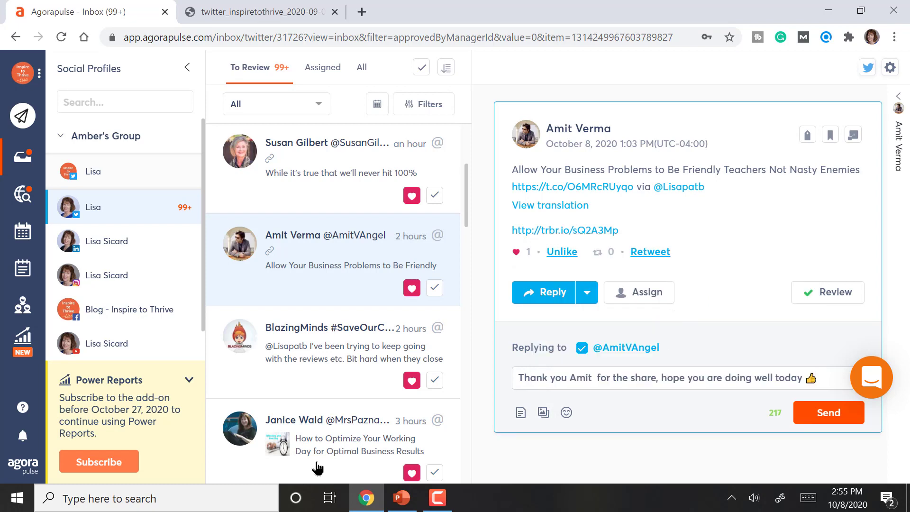
left_click(828, 412)
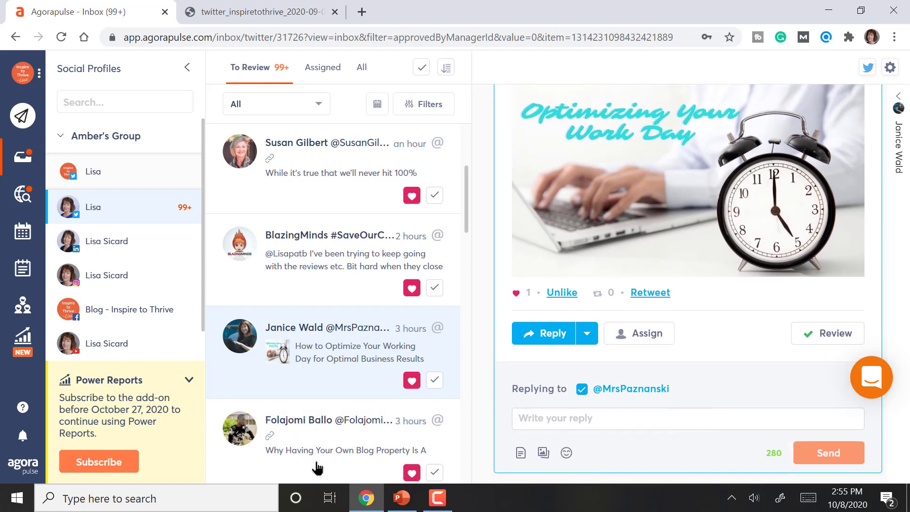
Reply to the "How to Optimize Your Working Day" mention with a first-name thank-you, "how are you today?" and a thumbs-up emoji.
type("Thank you Janice")
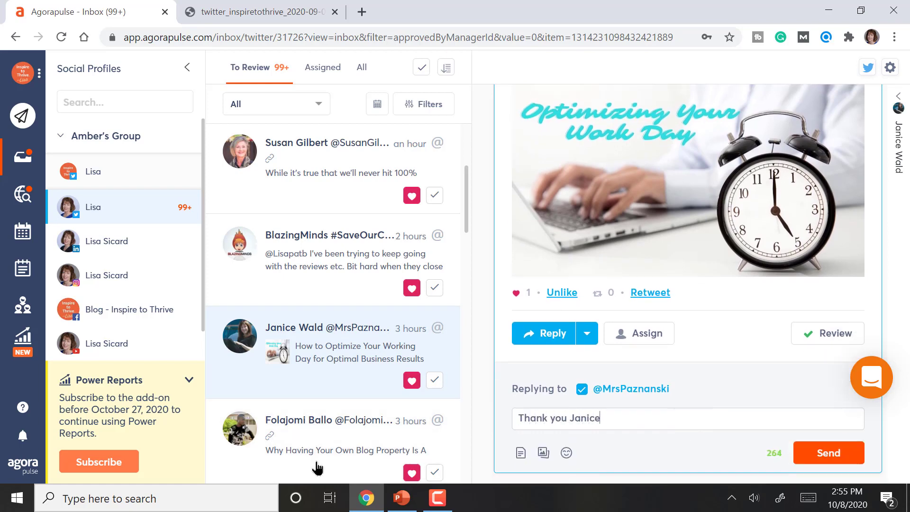
type(", how are you today?")
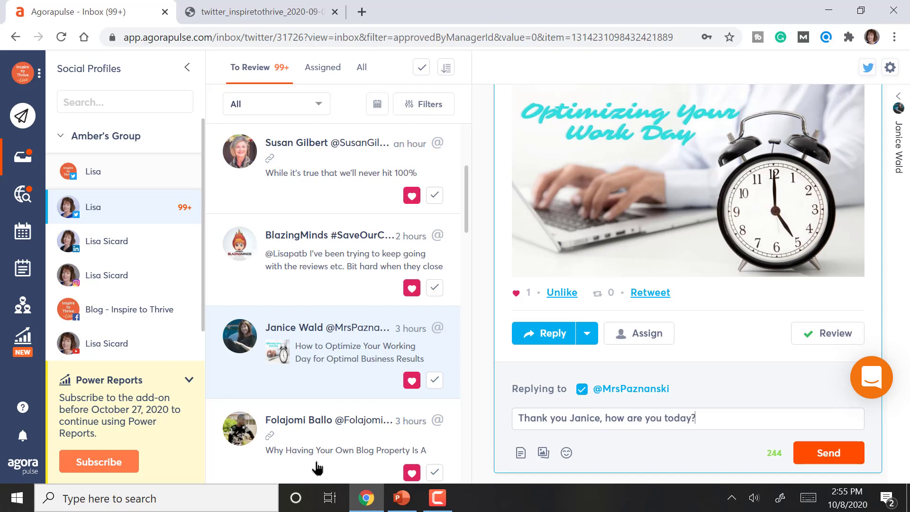
left_click(566, 453)
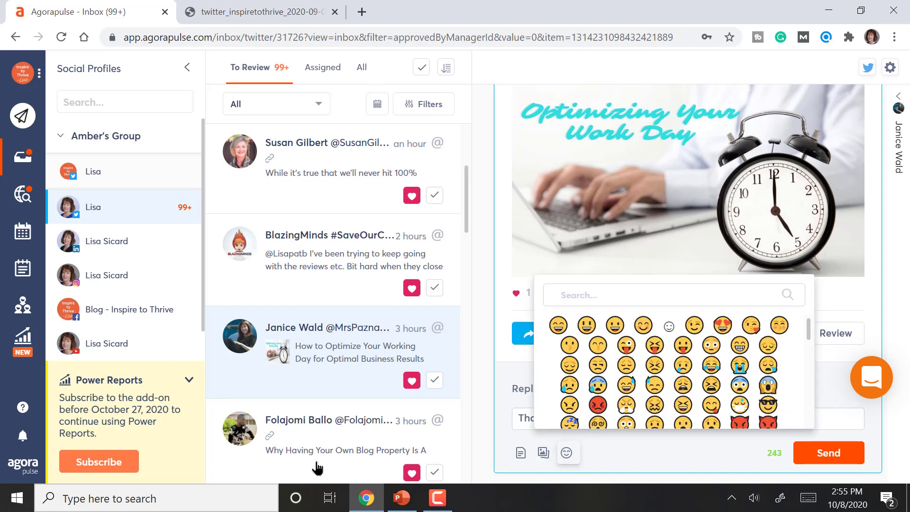
scroll(669, 372, "down", 2)
scroll(669, 372, "down", 2)
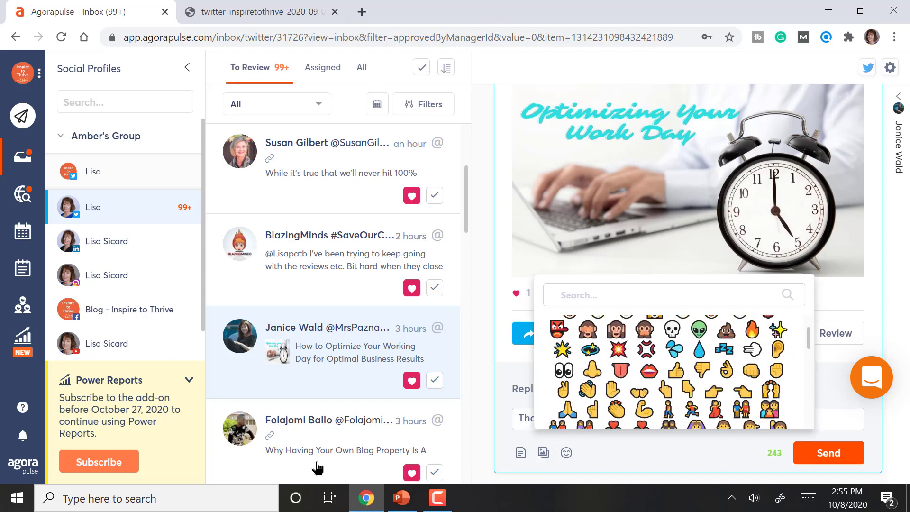
left_click(677, 370)
left_click(829, 453)
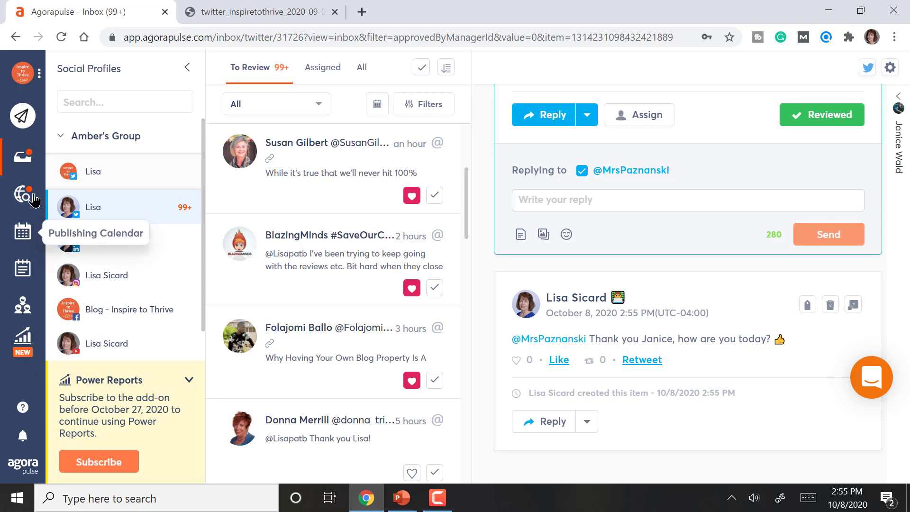
Review the Twitter profile's inbox and Listening mentions, and the Instagram profile's Listening and Fans & Followers pages.
left_click(28, 160)
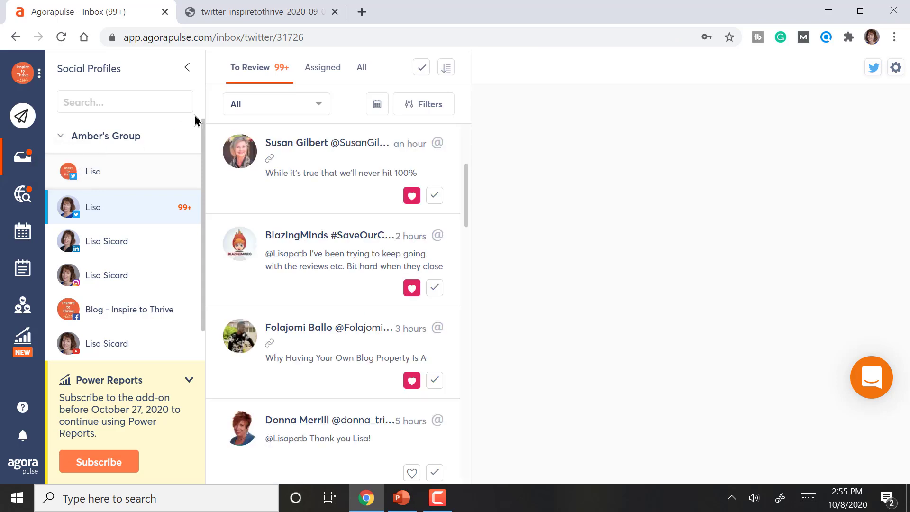
left_click(26, 194)
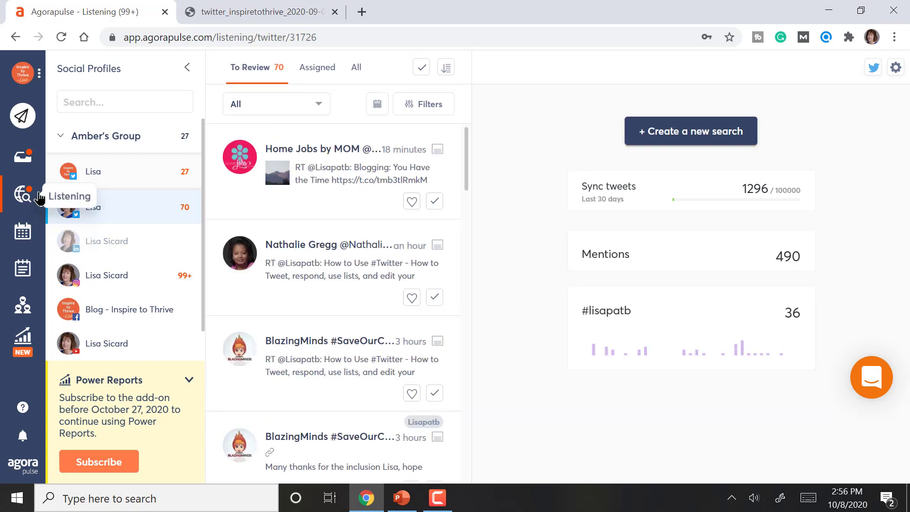
left_click(118, 275)
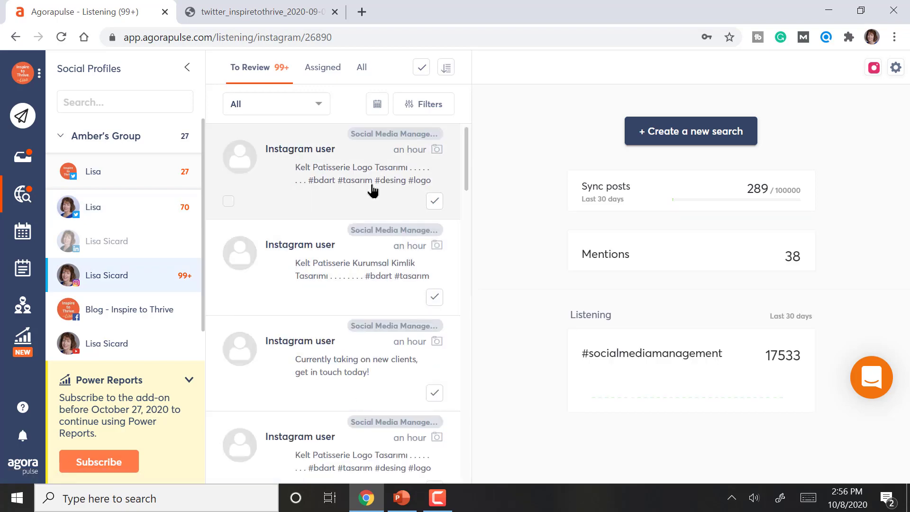
left_click(23, 306)
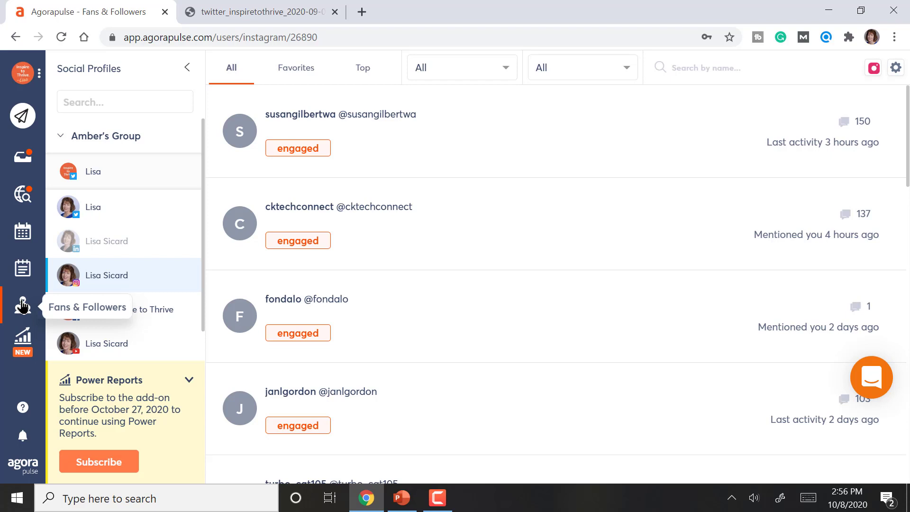
key("F9")
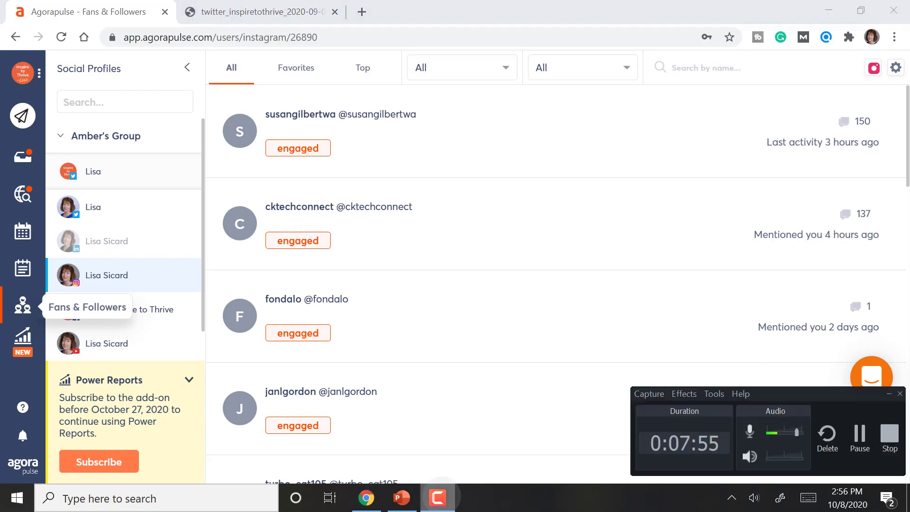